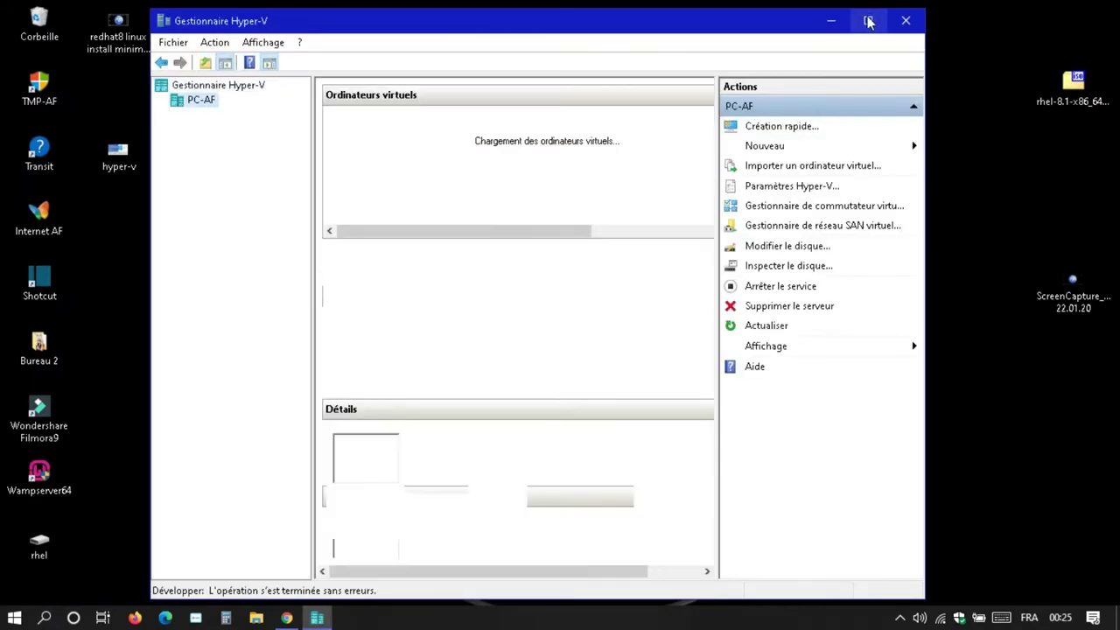
- Maximize Hyper-V Manager and begin a new virtual machine via Nouveau > Ordinateur virtuel
click(867, 20)
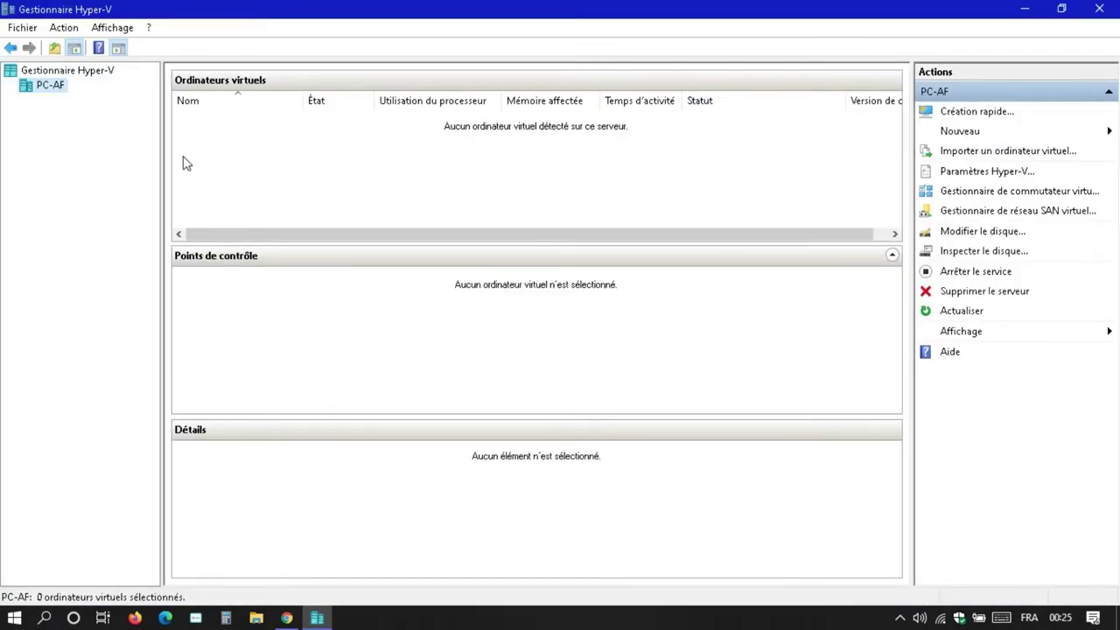
click(997, 133)
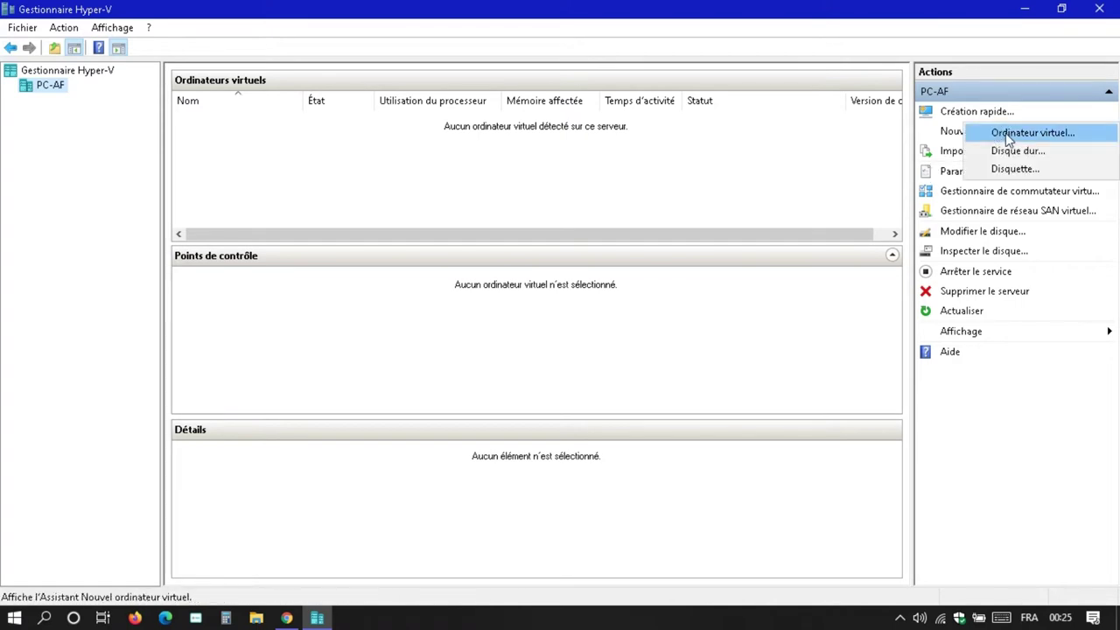
click(1015, 133)
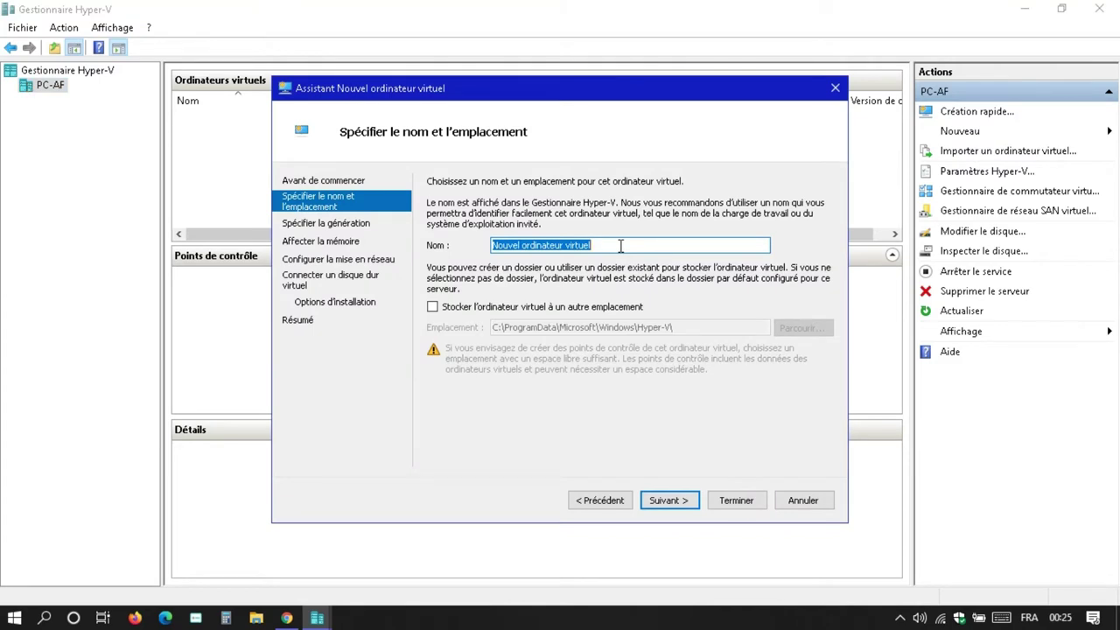
- Name the new virtual machine redhatWS and keep Generation 1
text(redhat)
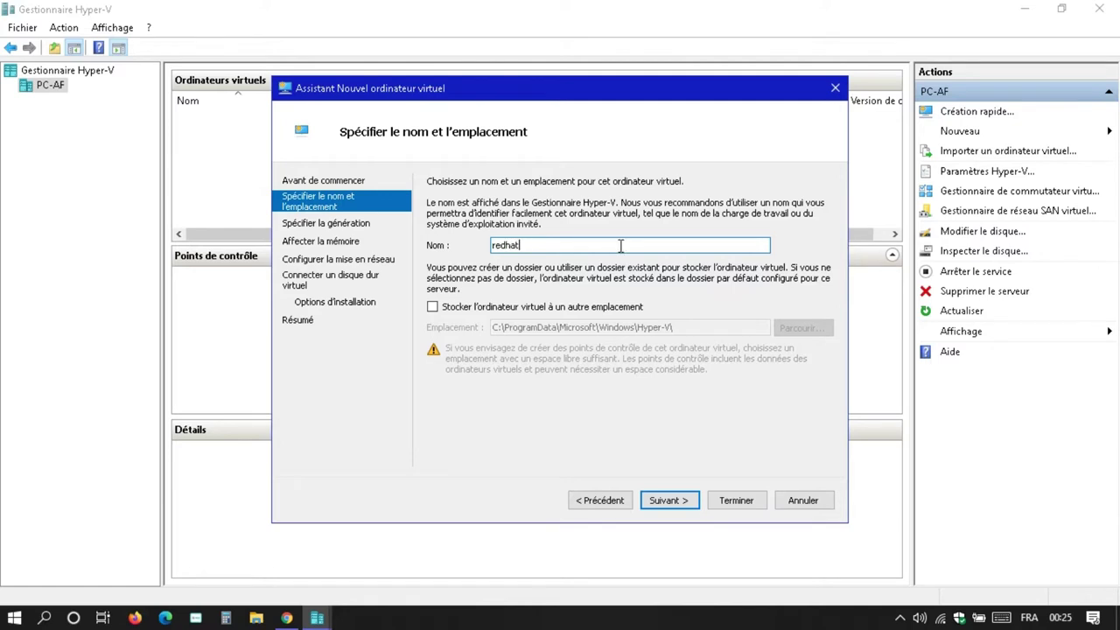
text(WS)
click(667, 501)
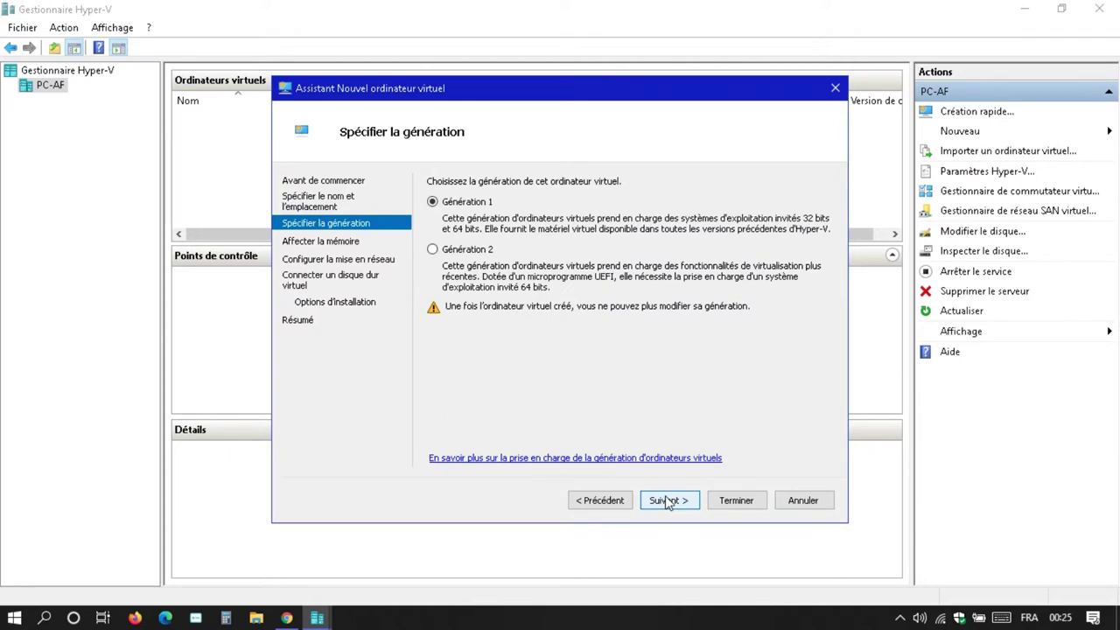
click(667, 501)
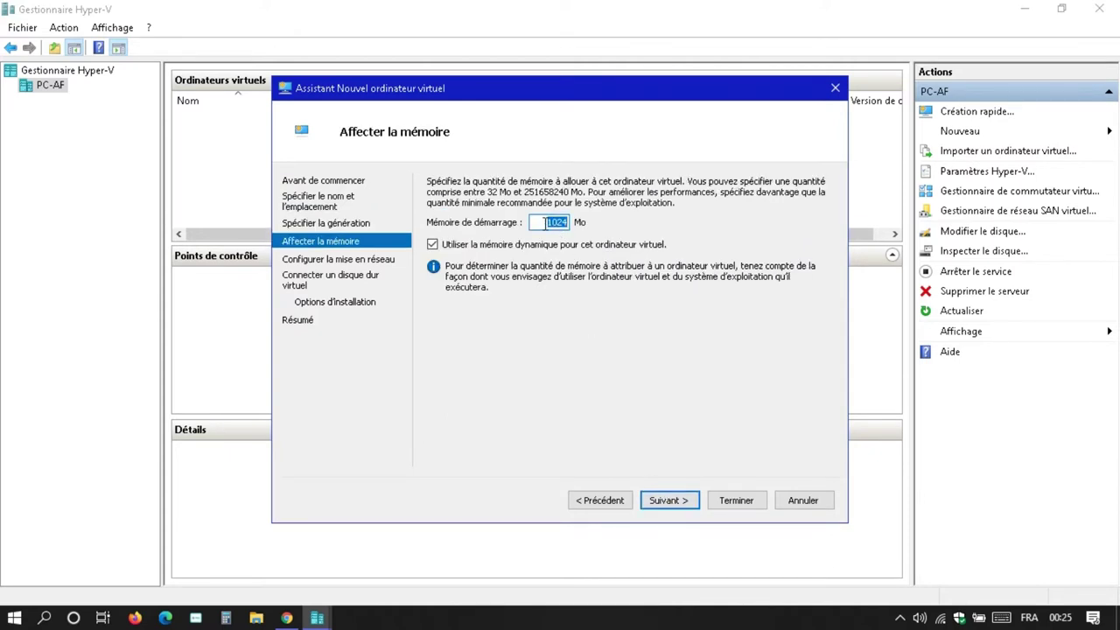
- Give the VM 2048 MB of memory and connect it to Default Switch
drag(546, 222, 580, 222)
text(20)
text(8)
click(685, 504)
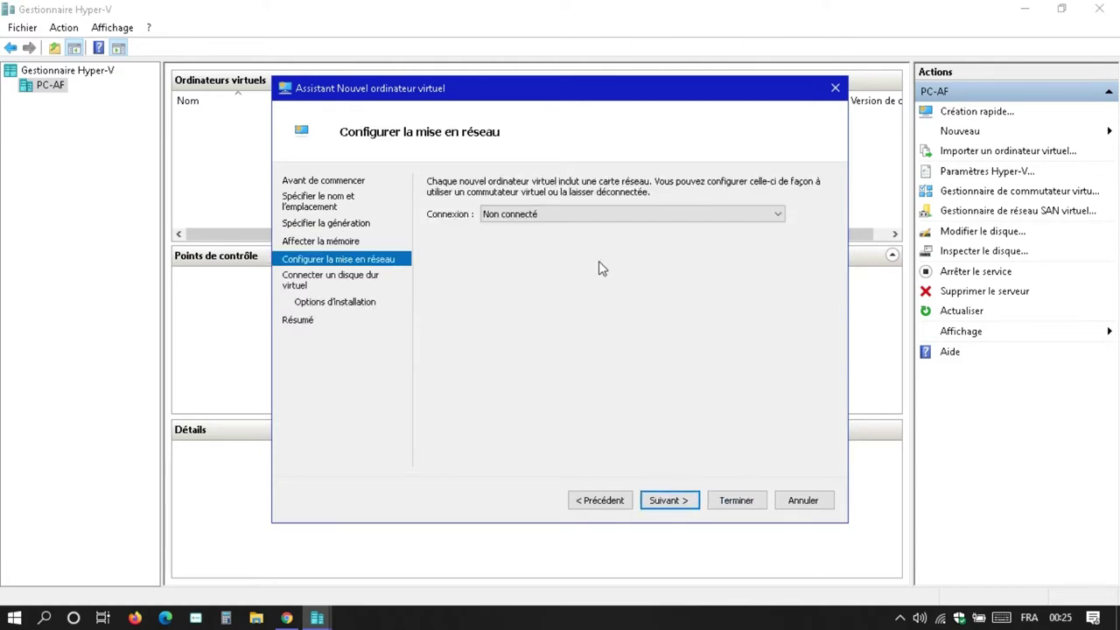
click(562, 214)
click(521, 238)
click(665, 502)
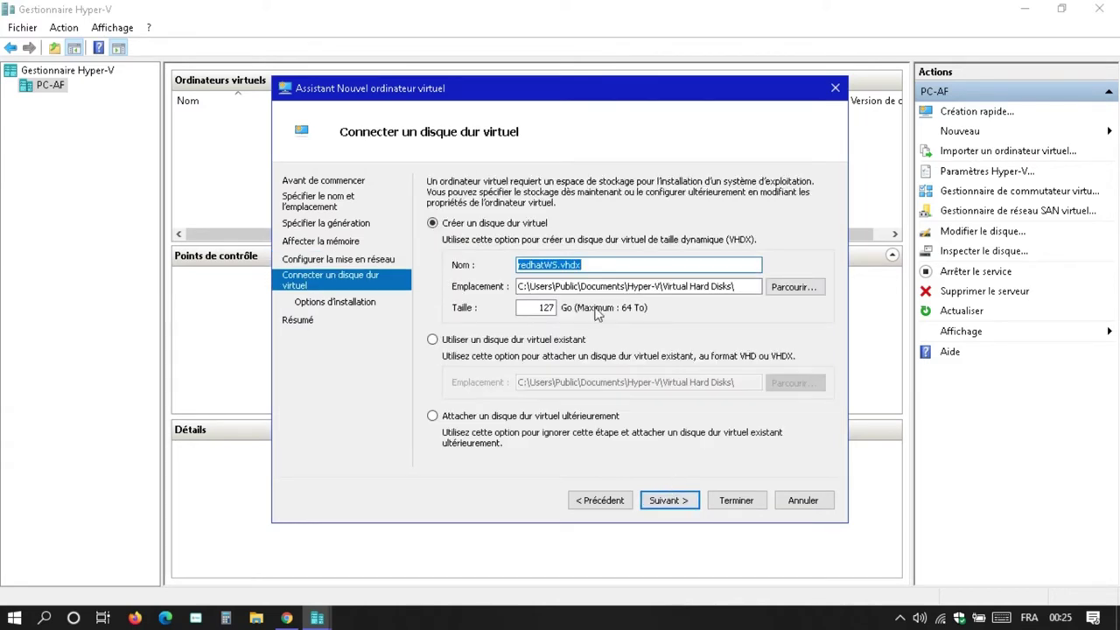
- Store the new virtual hard disk in the Desktop folder
click(793, 287)
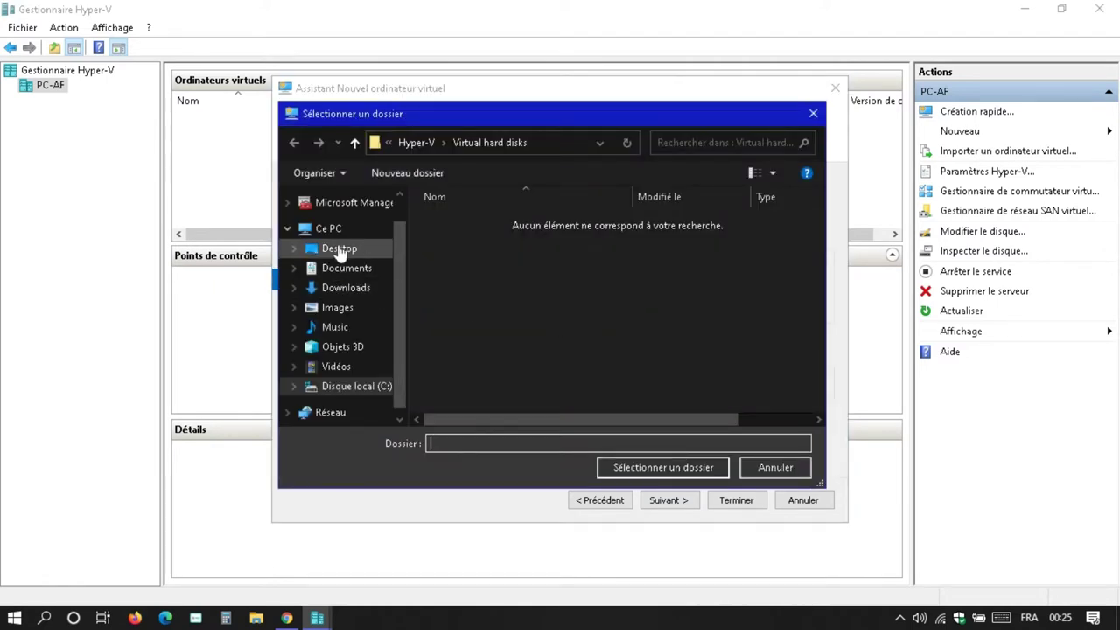
click(337, 249)
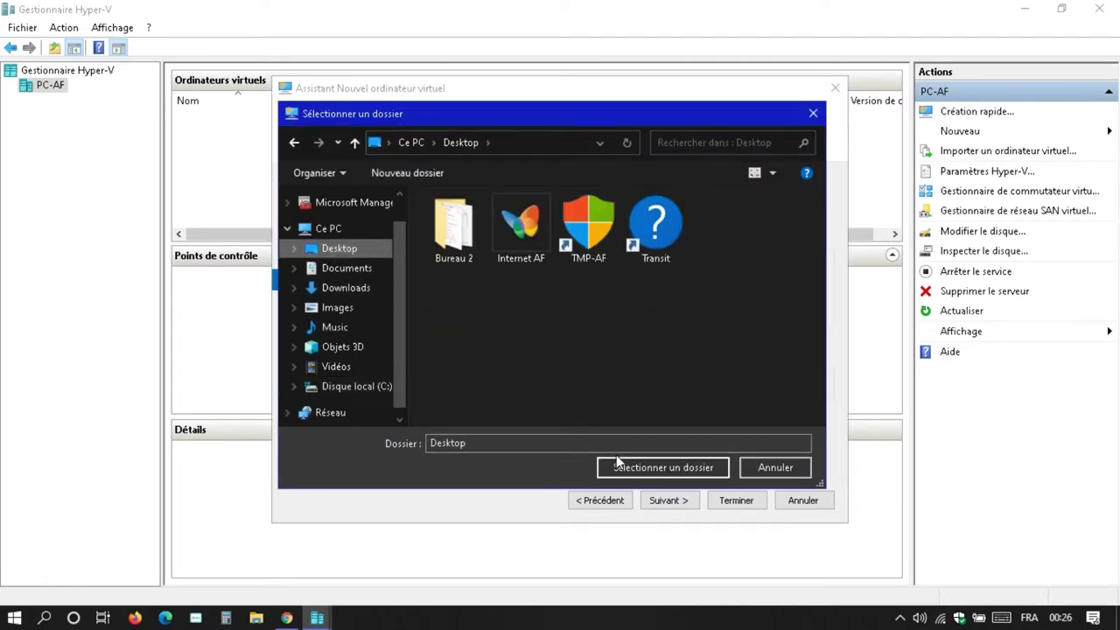
click(644, 466)
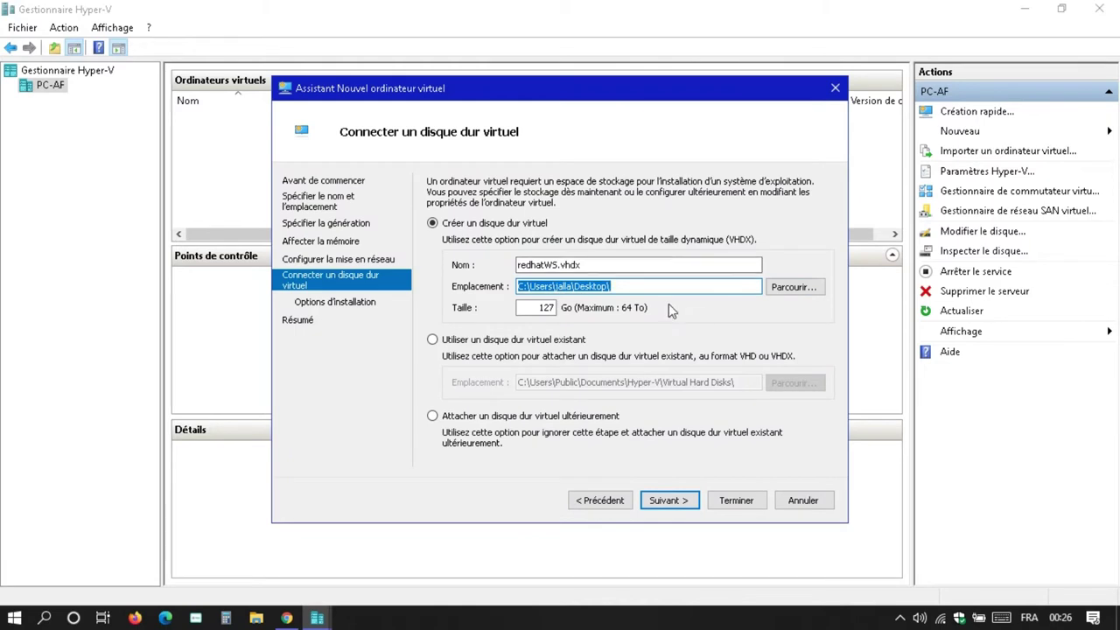
click(675, 505)
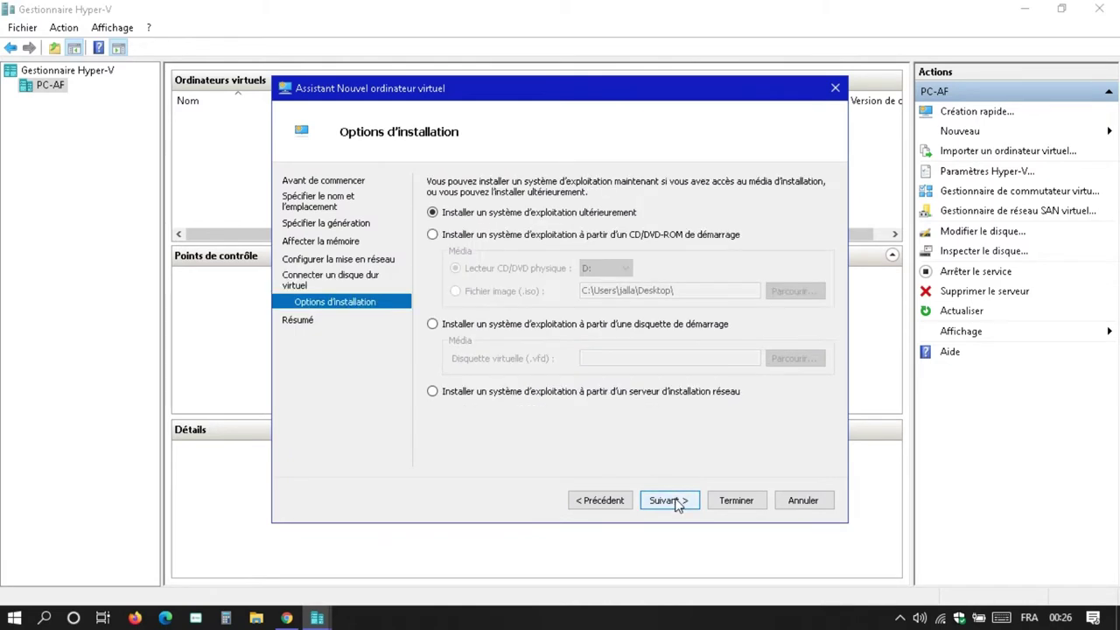
- Use the rhel-8.1-x86_64-dvd.iso image file as the CD/DVD installation media
click(463, 238)
click(495, 293)
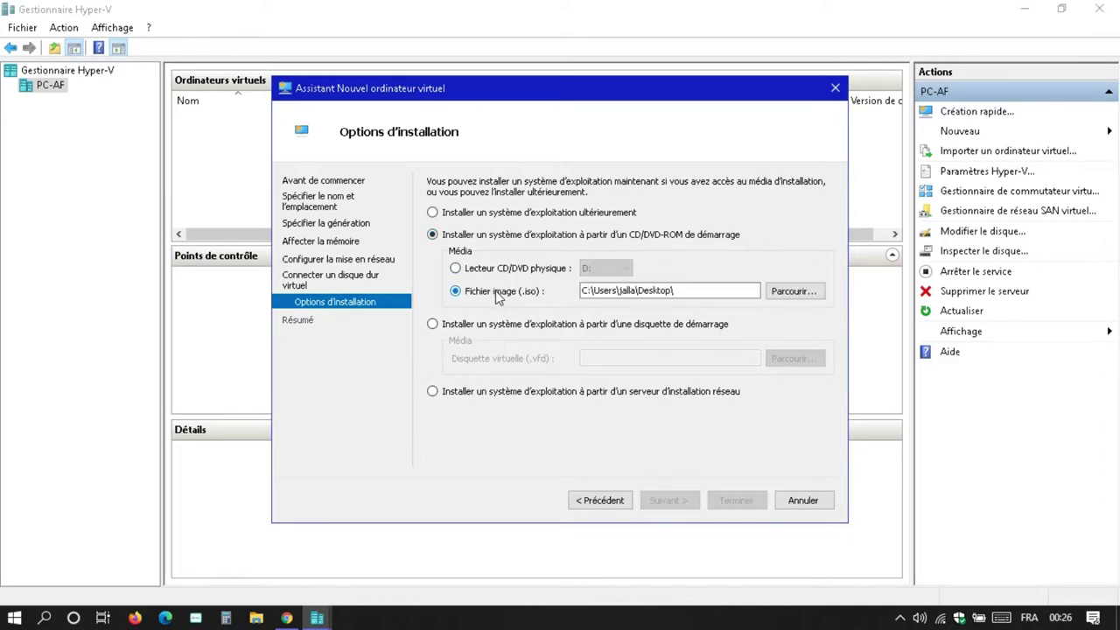
click(793, 293)
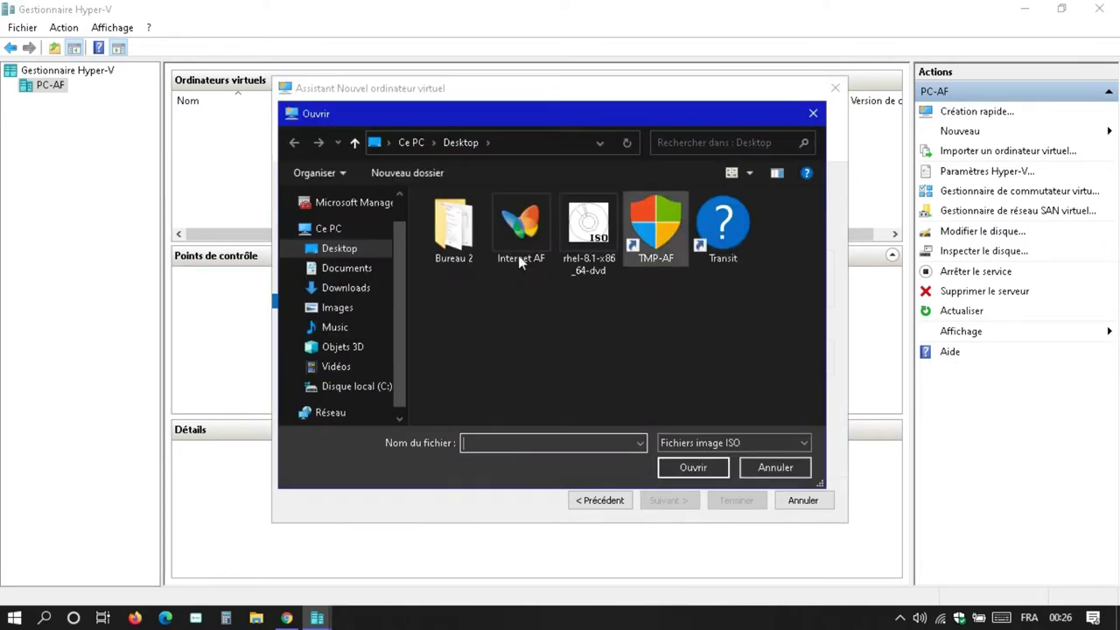
double_click(576, 237)
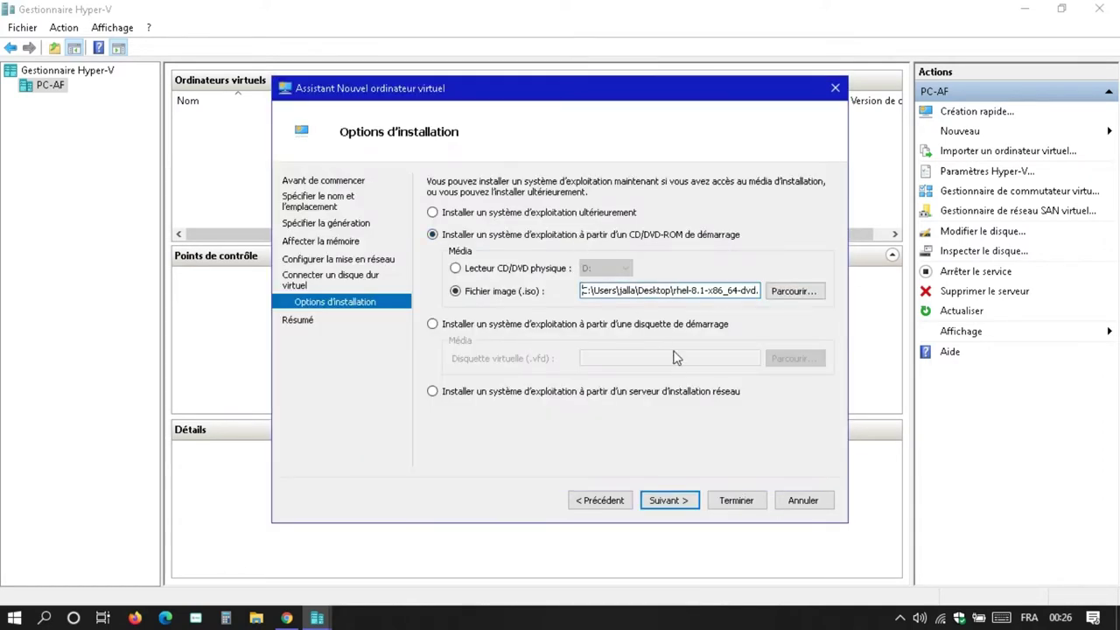
click(670, 502)
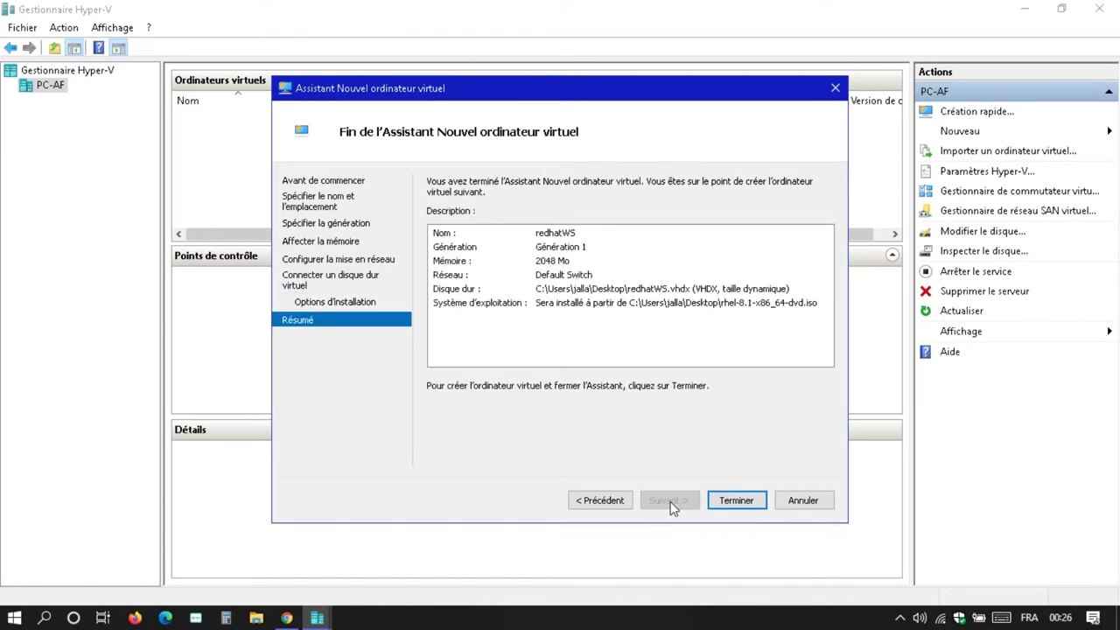
- Finish the wizard to create redhatWS, then start the virtual machine
click(737, 501)
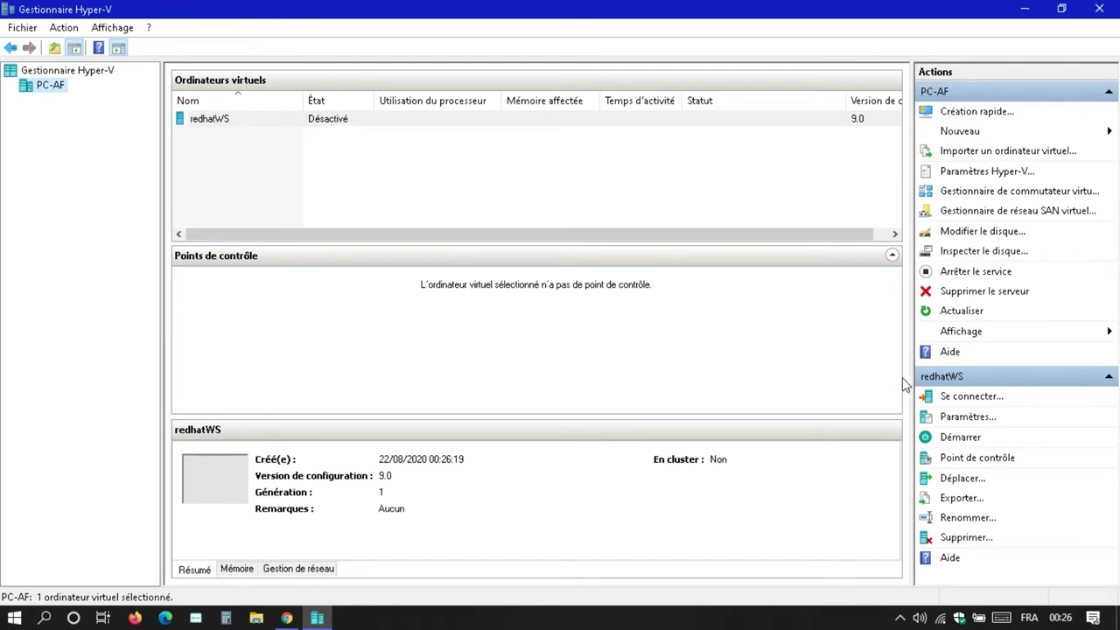
click(969, 441)
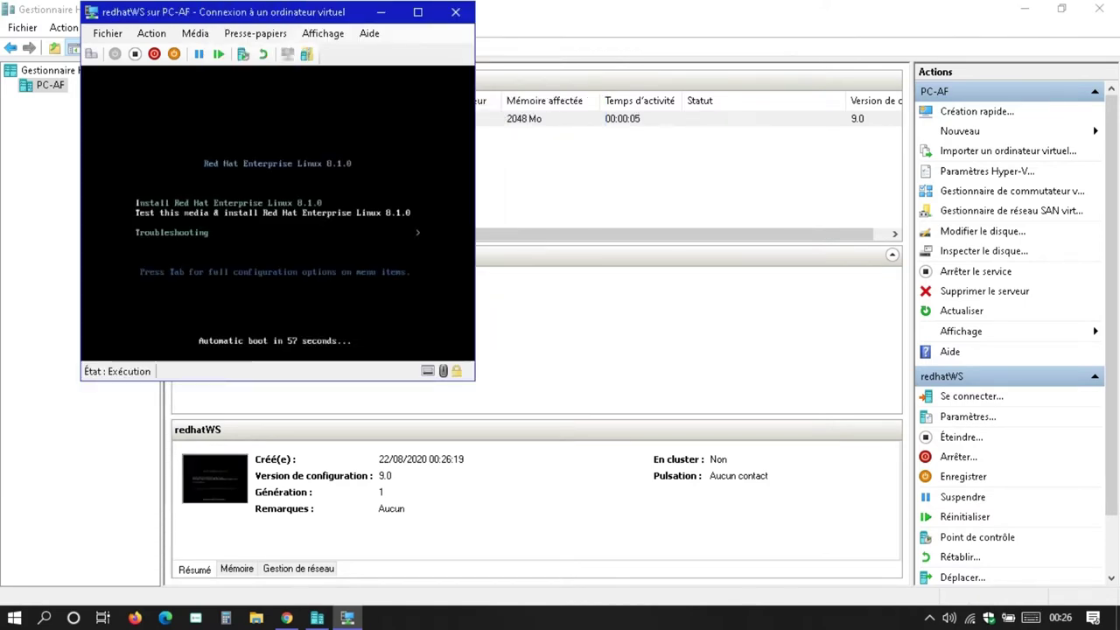
- Boot the default RHEL 8.1 install entry and maximize the VM console window
key(Return)
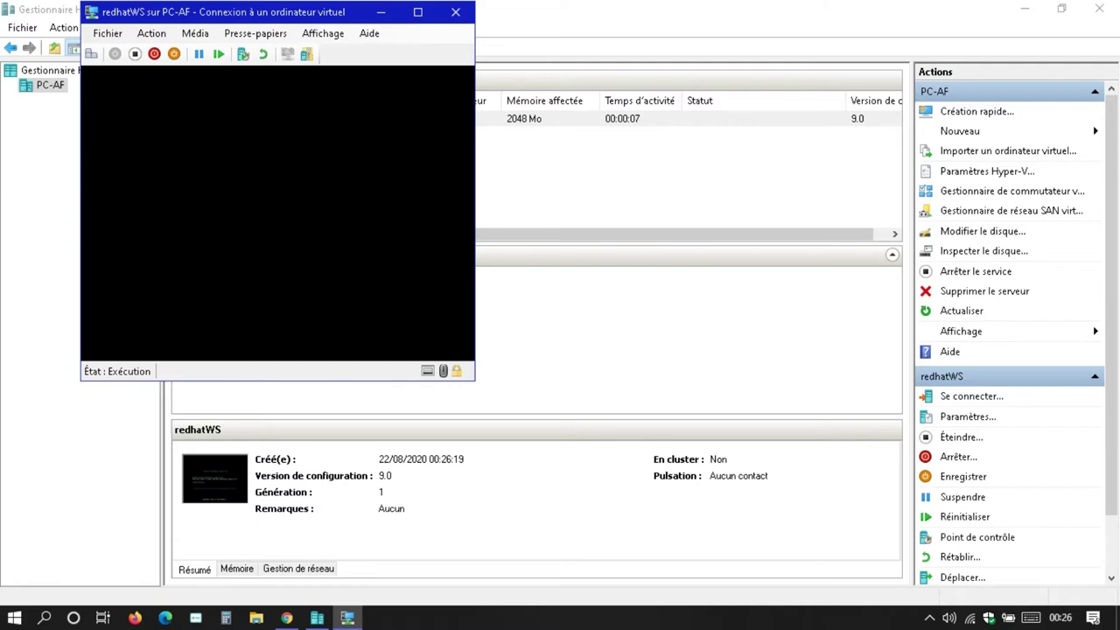
click(418, 12)
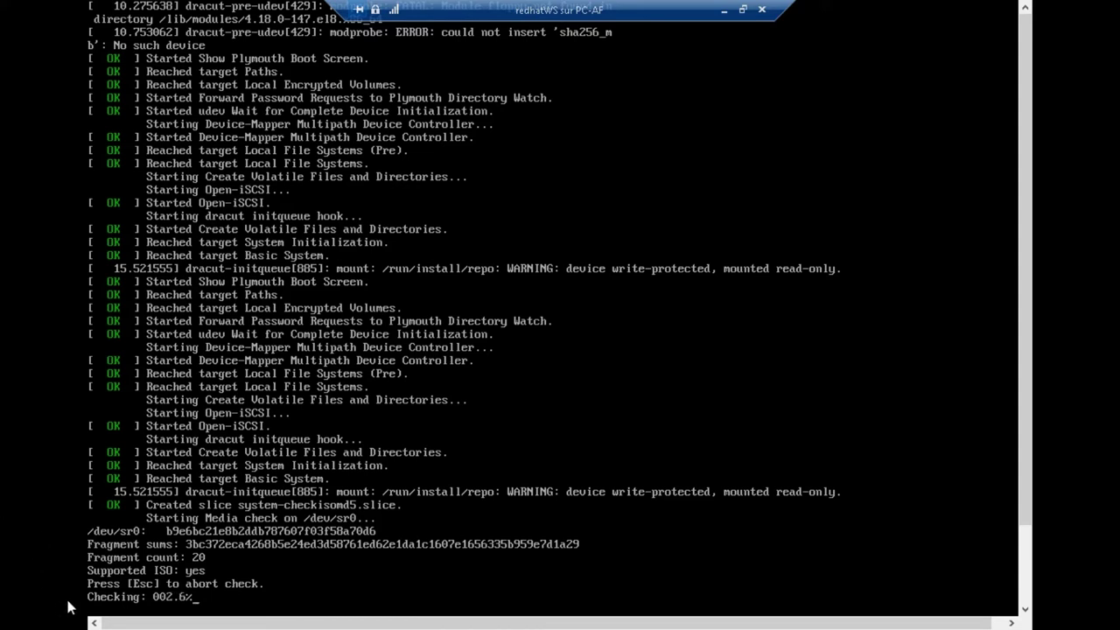
- Abort the /dev/sr0 media check with Esc to reach the installer welcome screen
key(Escape)
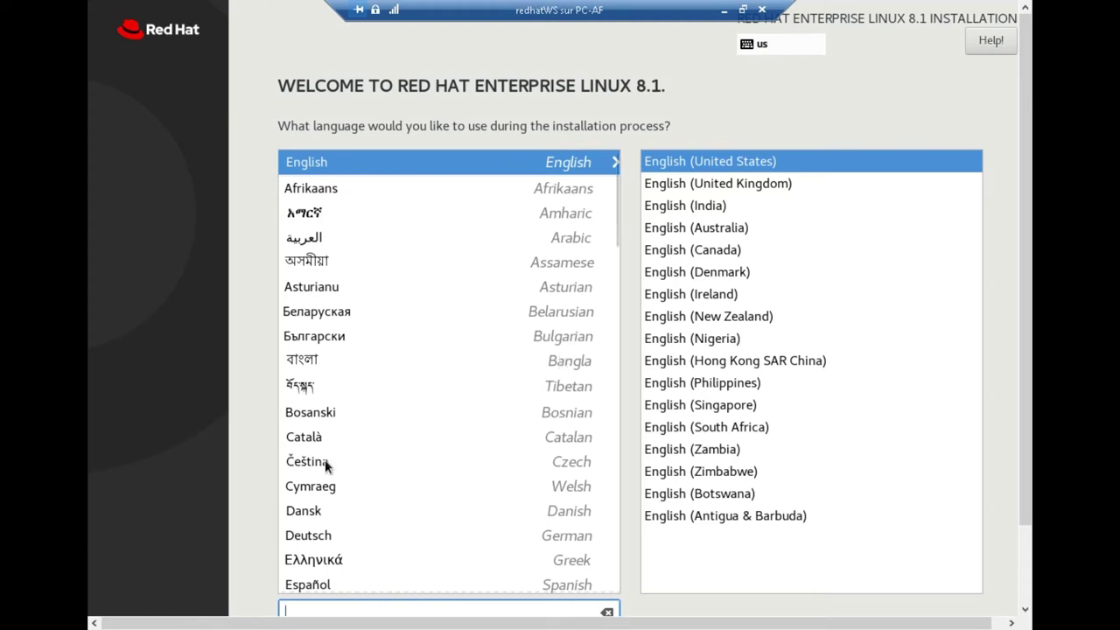
- Pick Français, variant Français (France), from the welcome screen's language list
scroll(397, 386, down, 10)
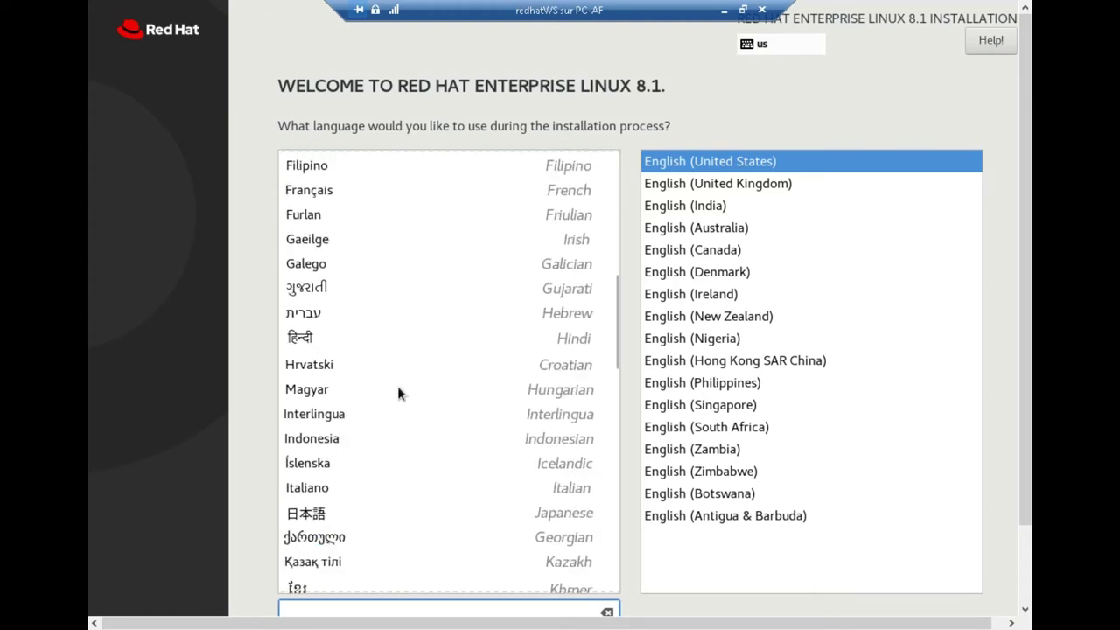
scroll(398, 394, down, 5)
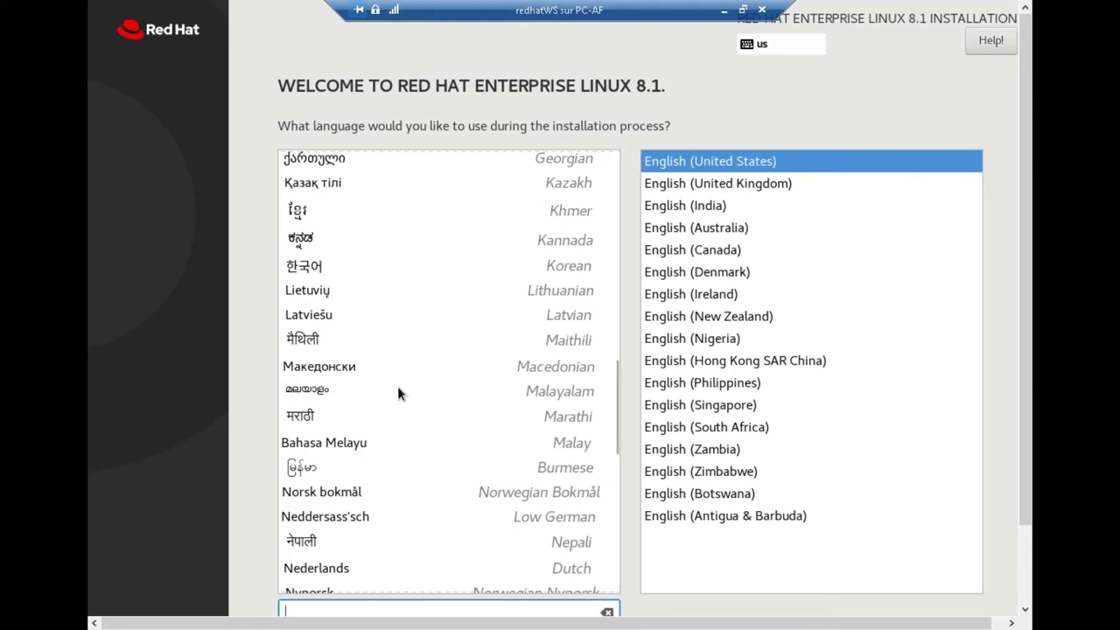
scroll(398, 393, down, 10)
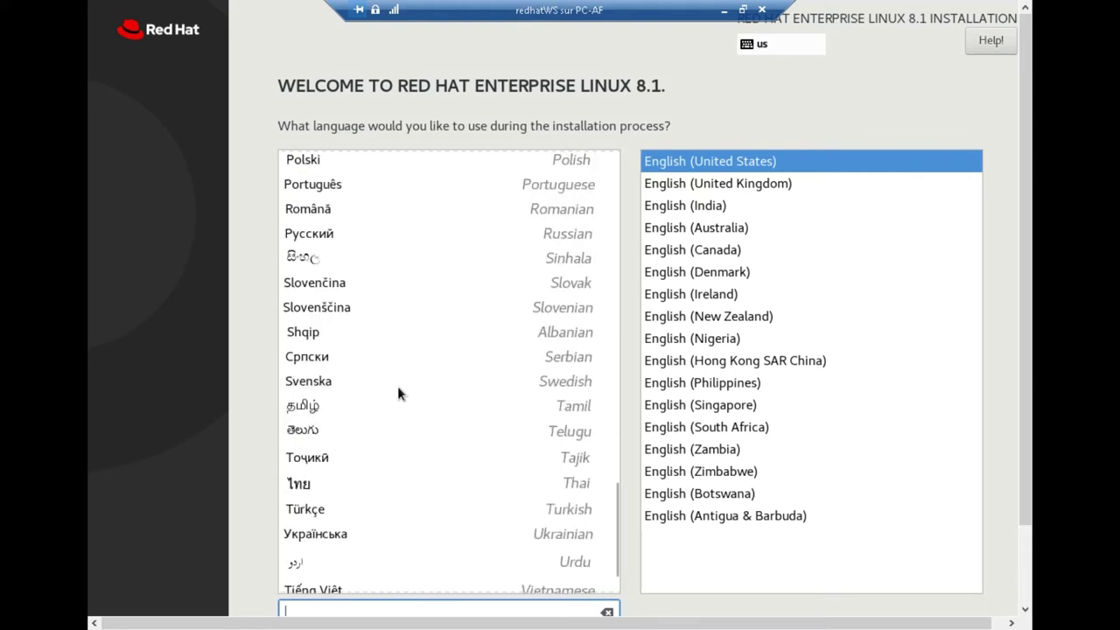
scroll(398, 394, down, 2)
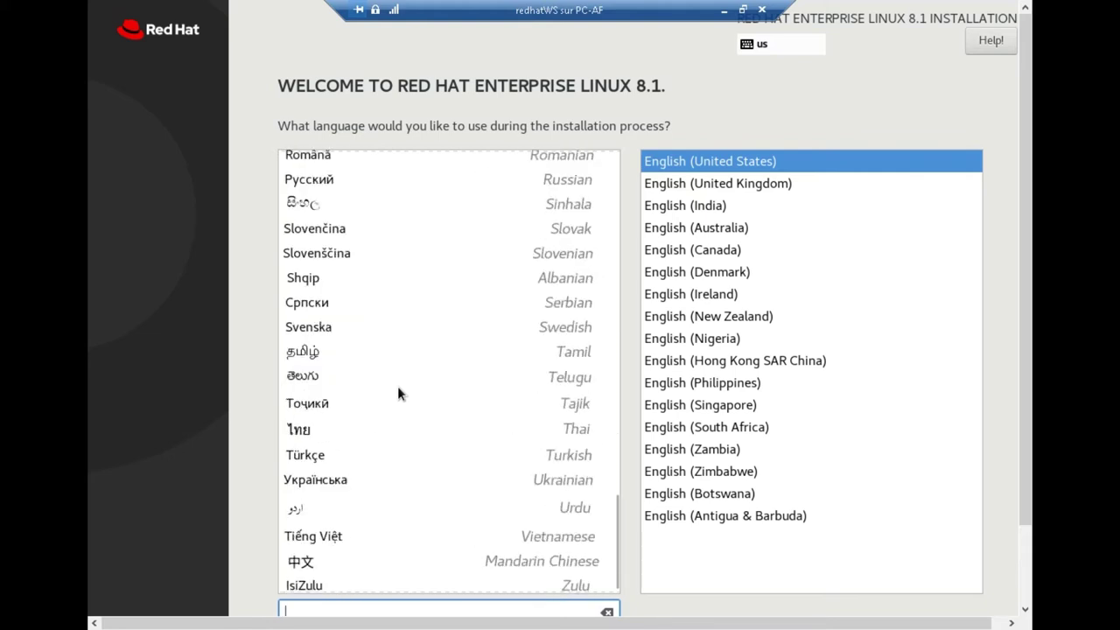
scroll(397, 386, up, 10)
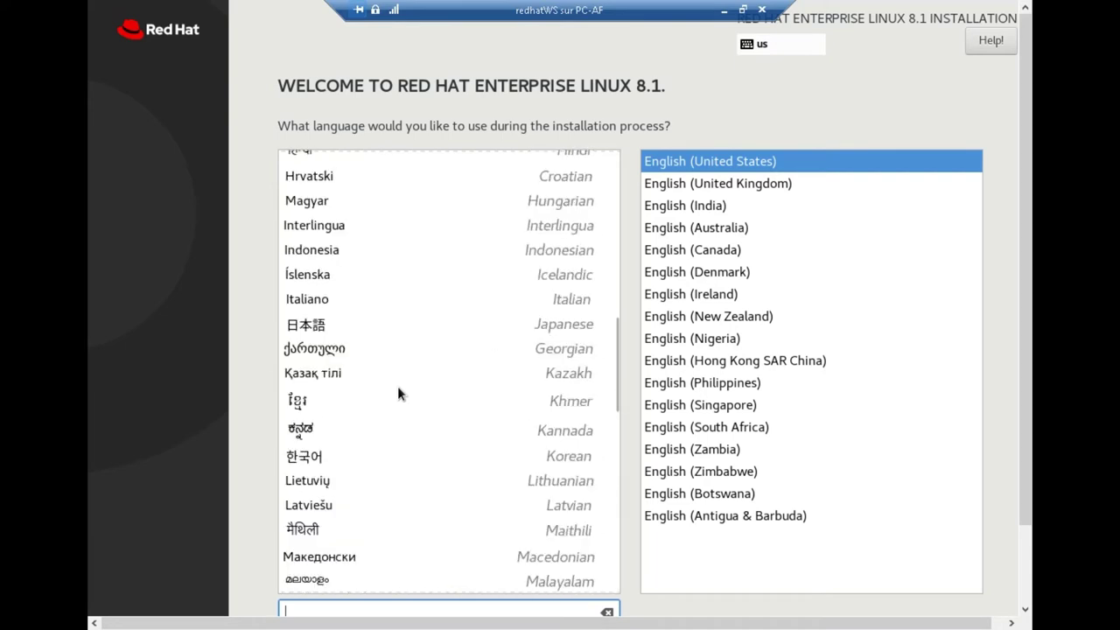
scroll(397, 386, up, 5)
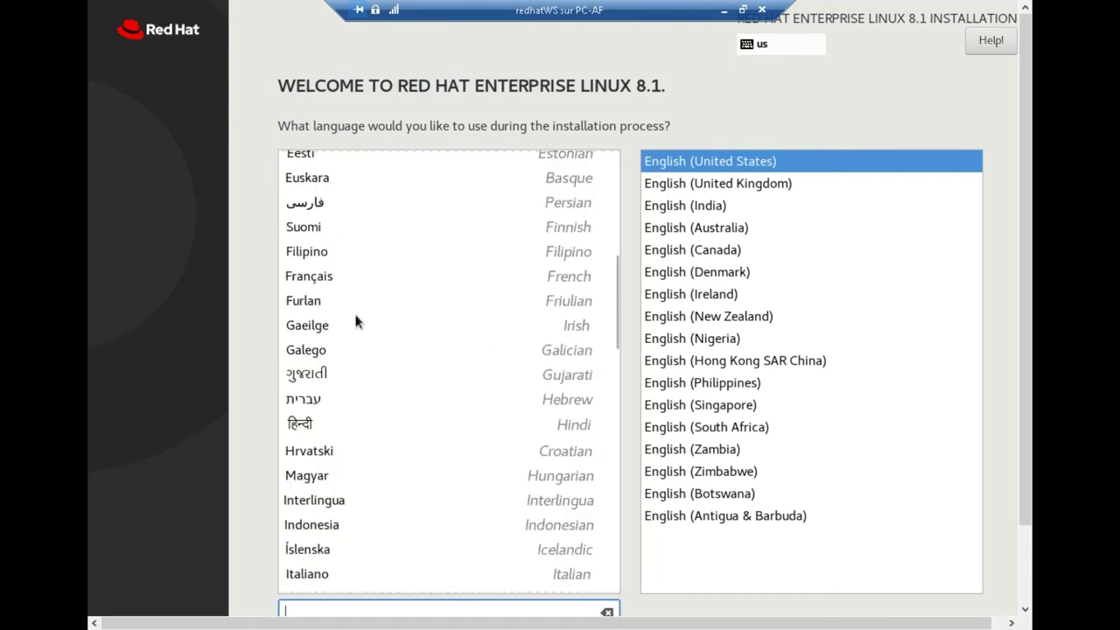
click(328, 276)
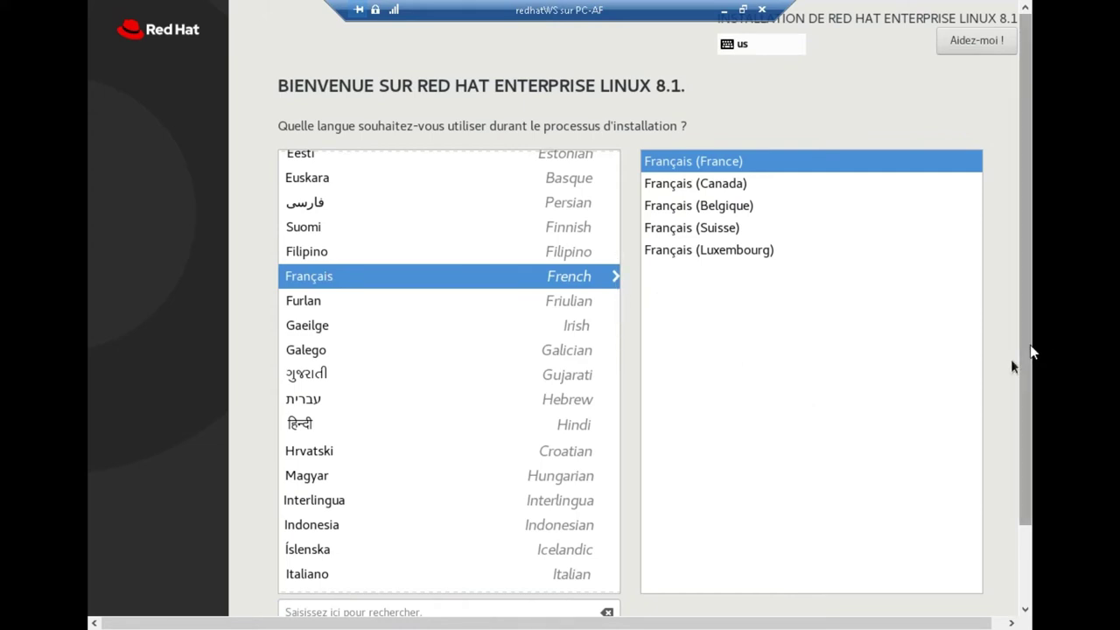
drag(1031, 354, 1030, 481)
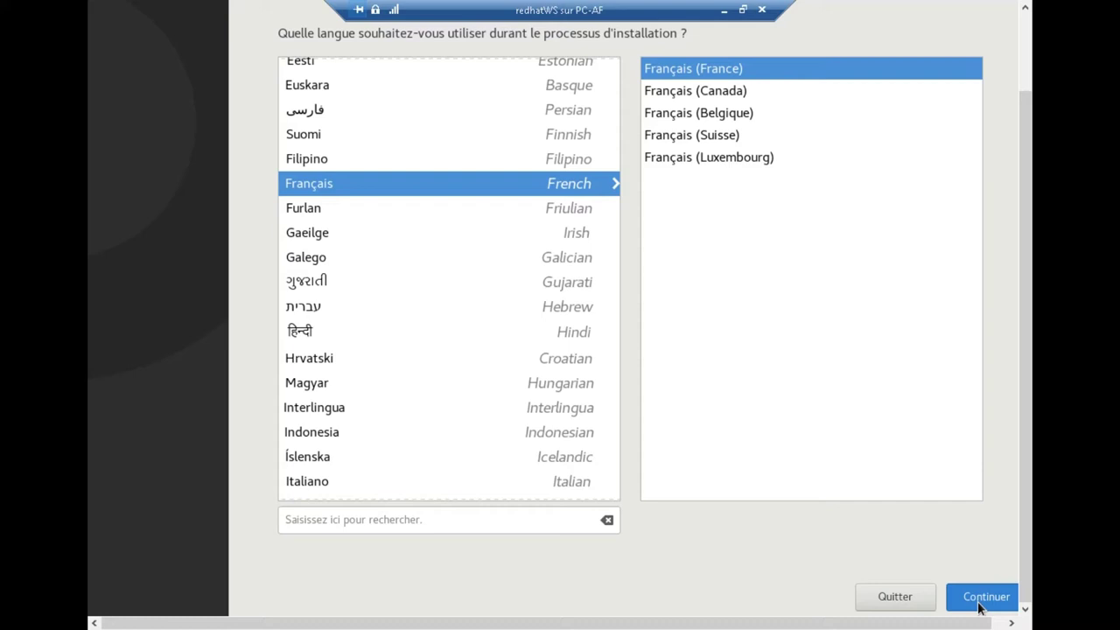
- Confirm the French language choice and proceed to the Installation Summary hub
click(978, 604)
click(978, 607)
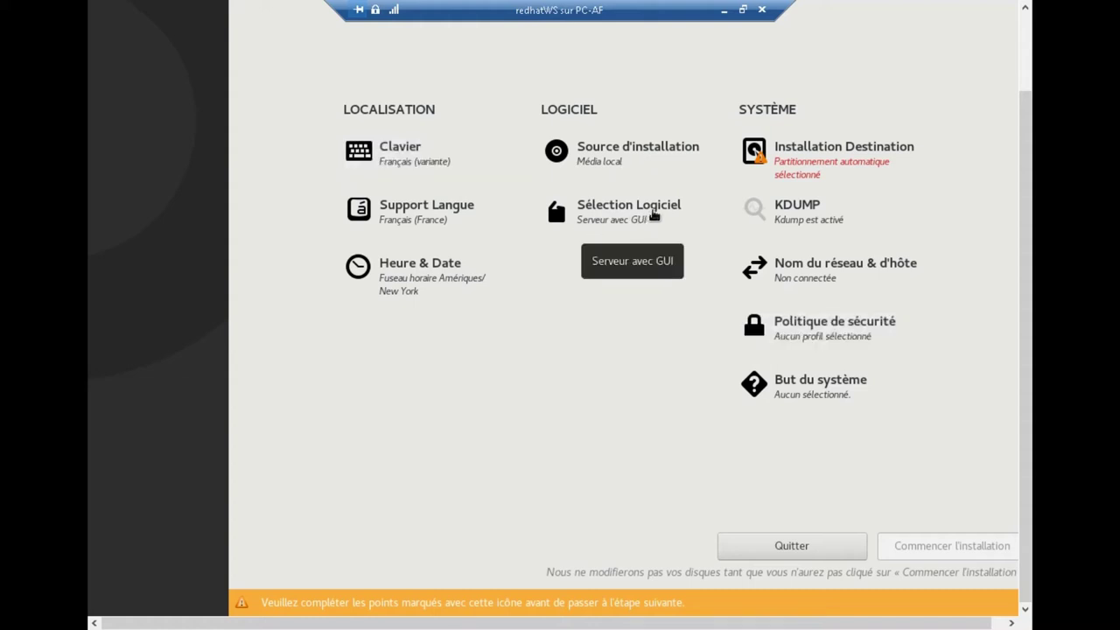
- Keep the 127 GiB virtual disk with Automatique storage configuration and confirm with Fait
click(831, 150)
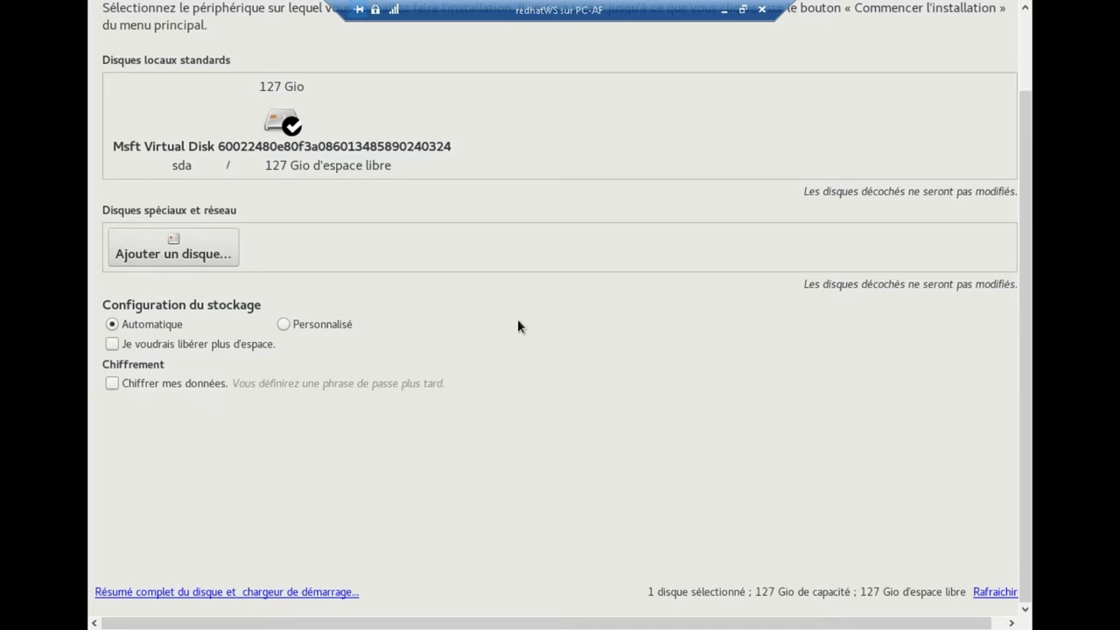
drag(1020, 275, 1028, 174)
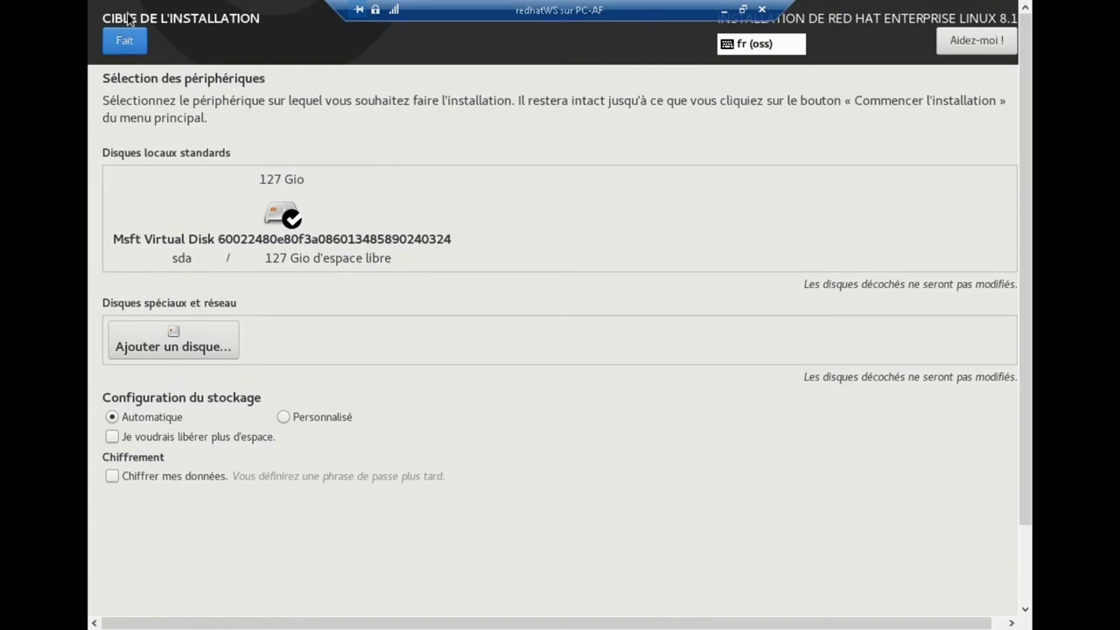
click(123, 45)
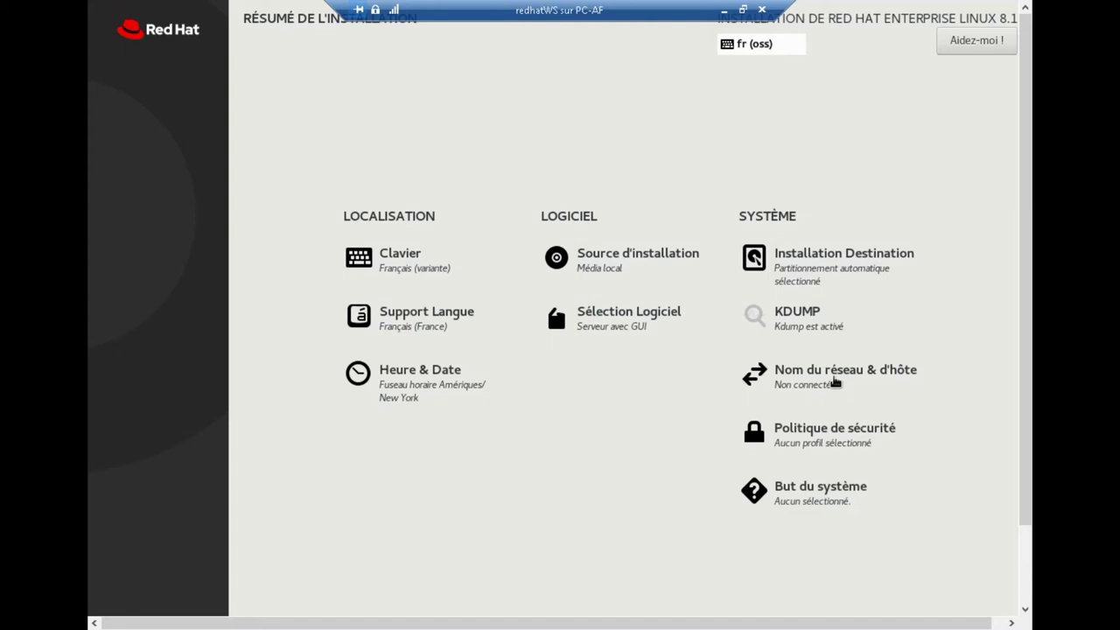
- Save the eth0 connection settings, switch Ethernet eth0 on, and return to the summary
click(836, 383)
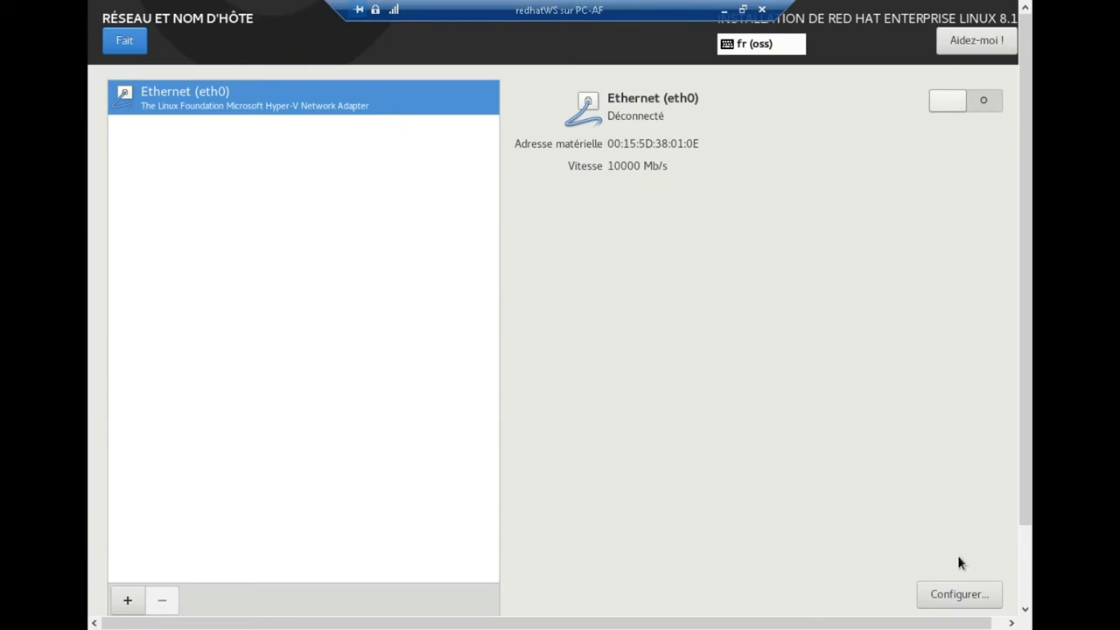
click(955, 595)
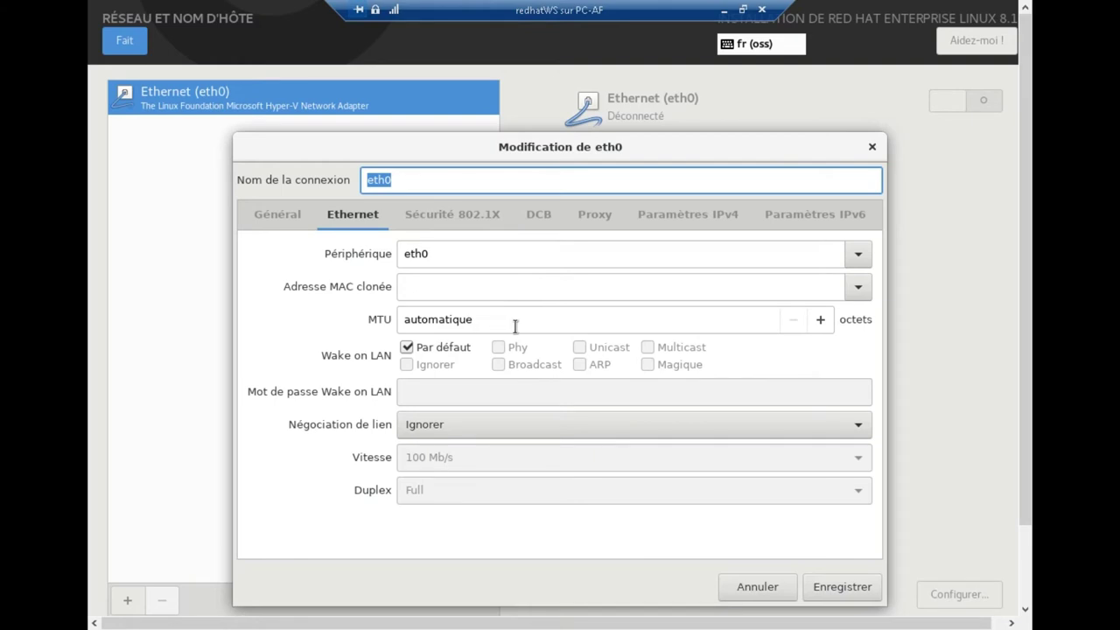
click(839, 588)
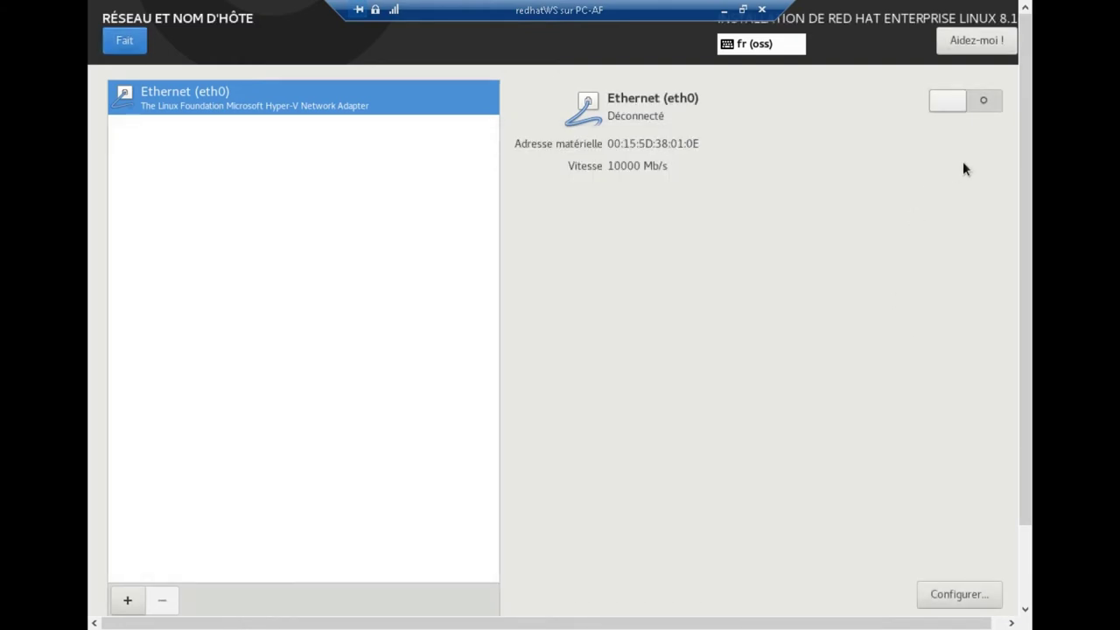
click(956, 103)
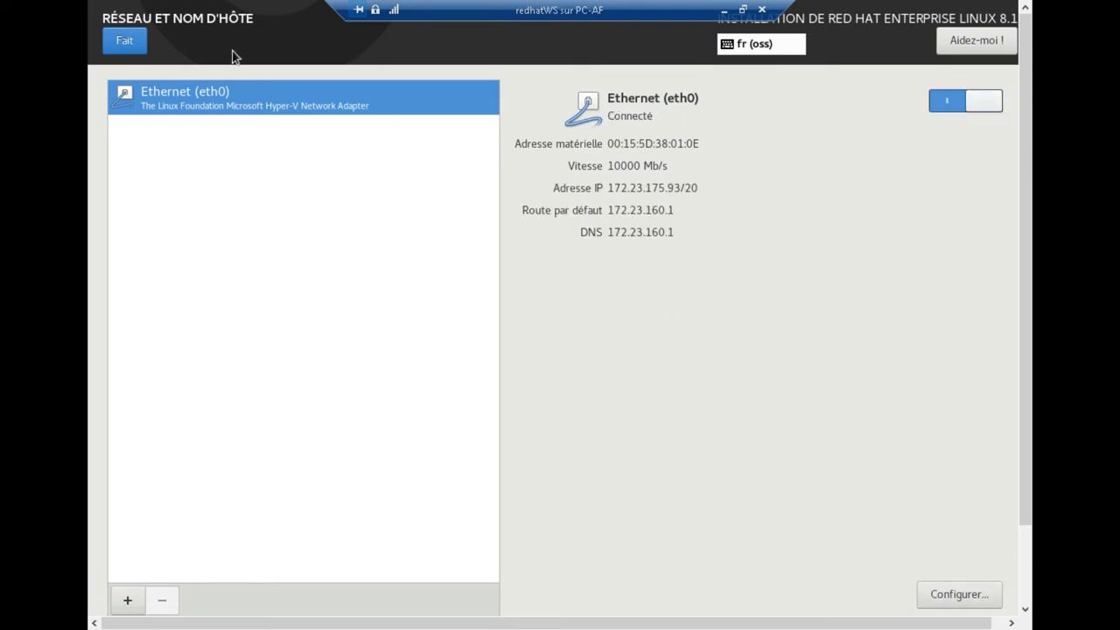
click(132, 42)
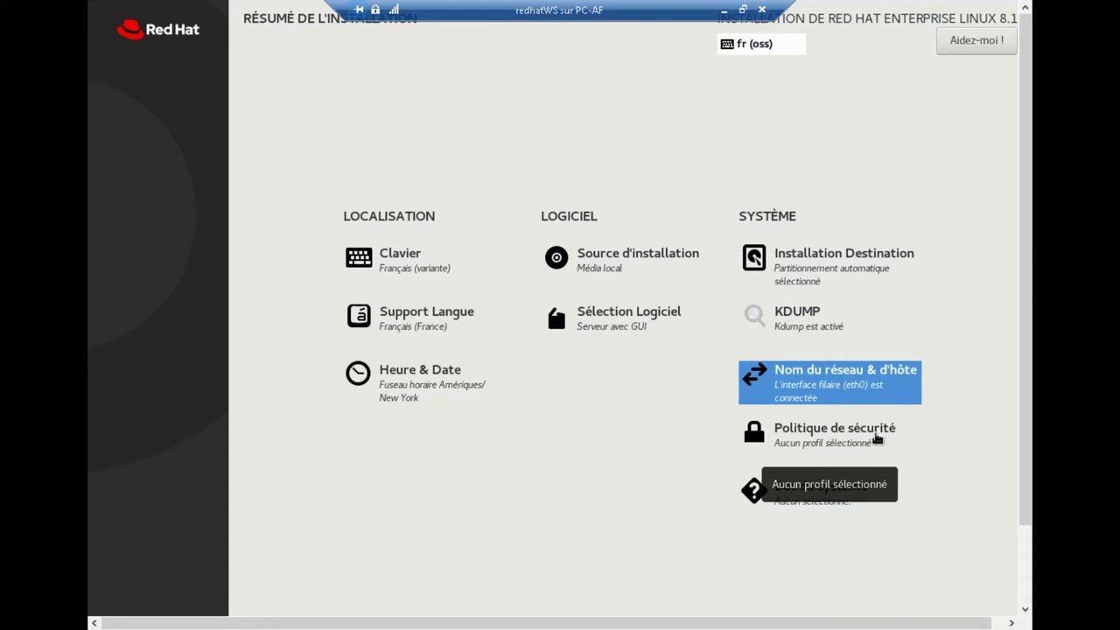
- Set the system purpose to Red Hat Enterprise Linux Workstation, Standard service level and Production usage
click(878, 438)
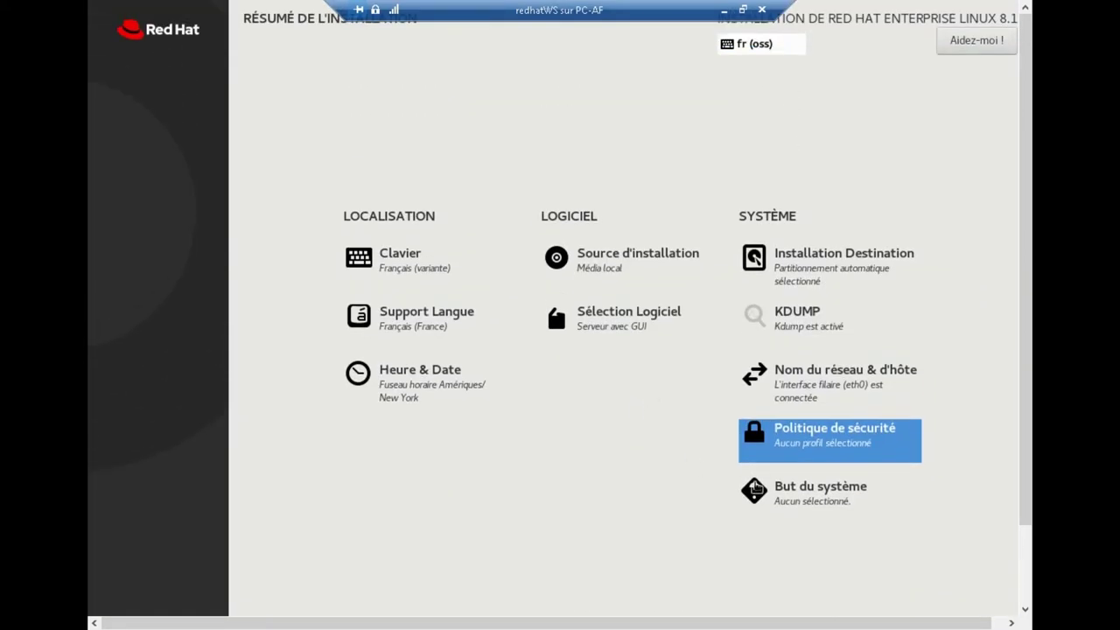
click(810, 501)
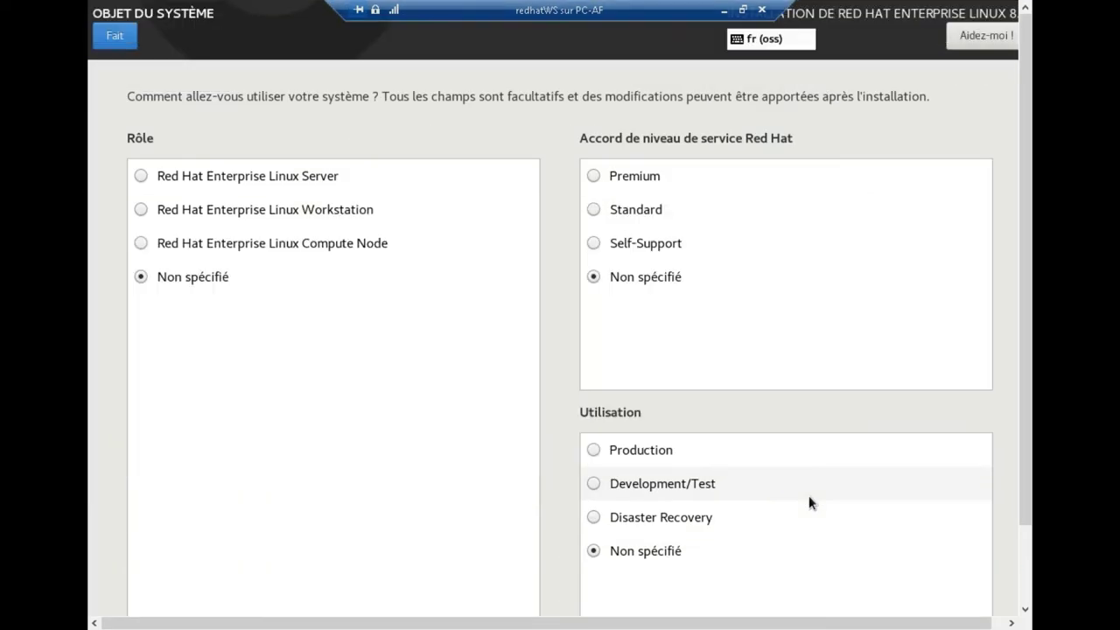
click(210, 180)
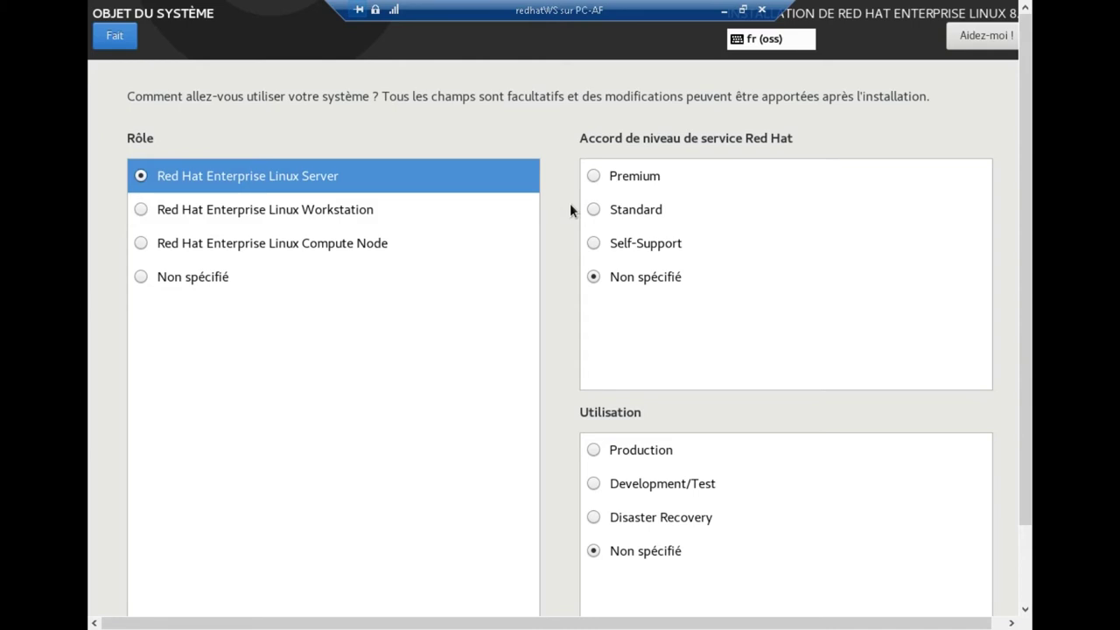
click(180, 209)
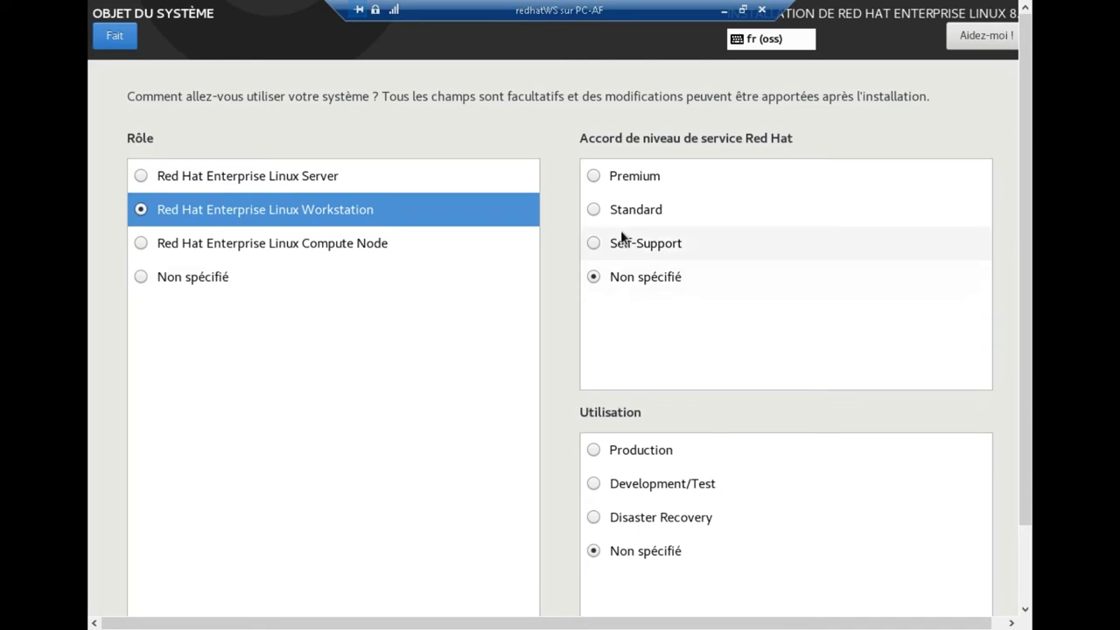
click(633, 210)
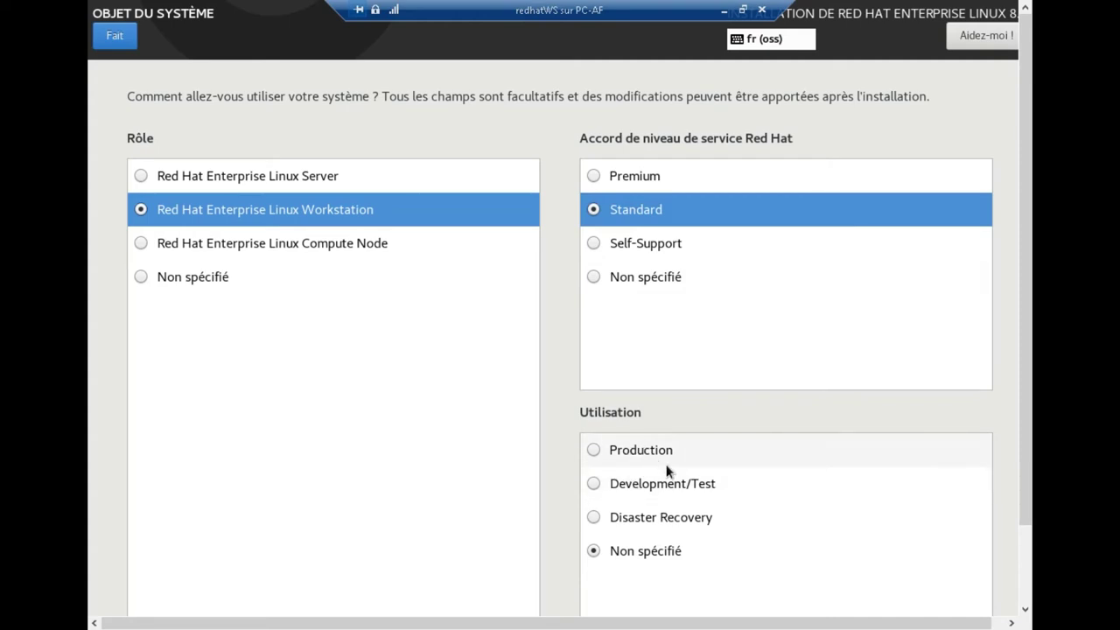
click(613, 448)
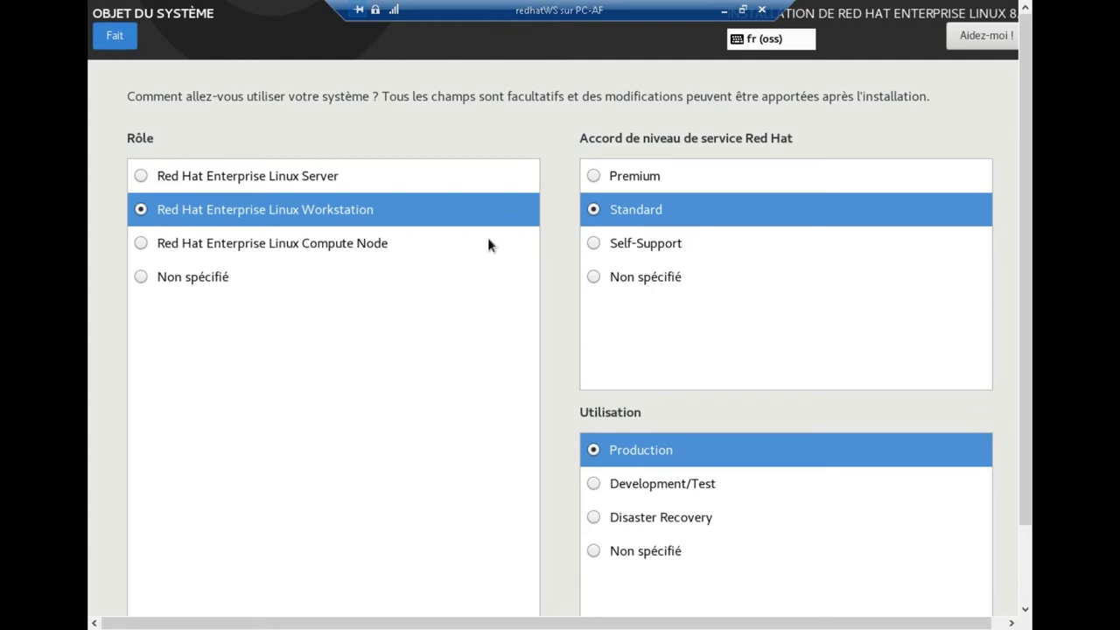
key(alt+f)
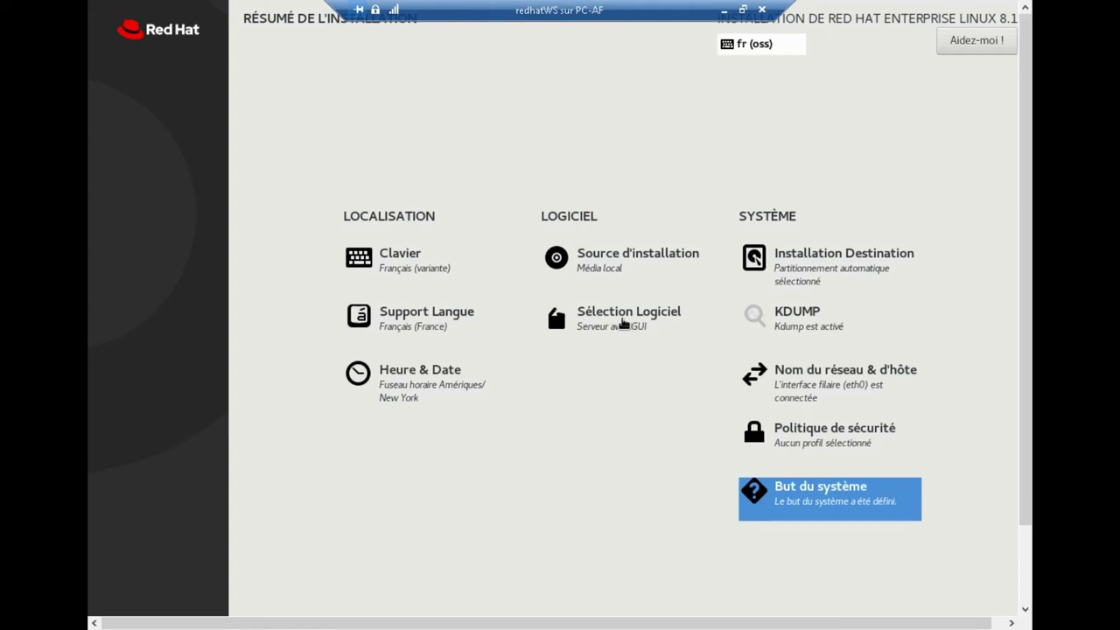
- Pick Station de travail as the base environment in Sélection Logiciel
click(623, 324)
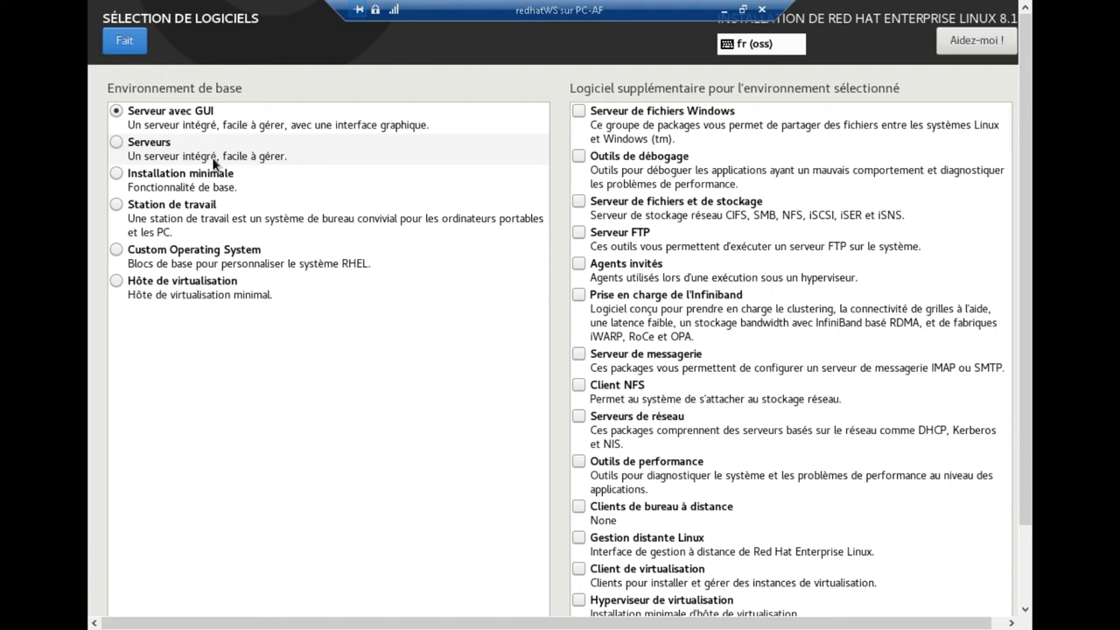
click(113, 207)
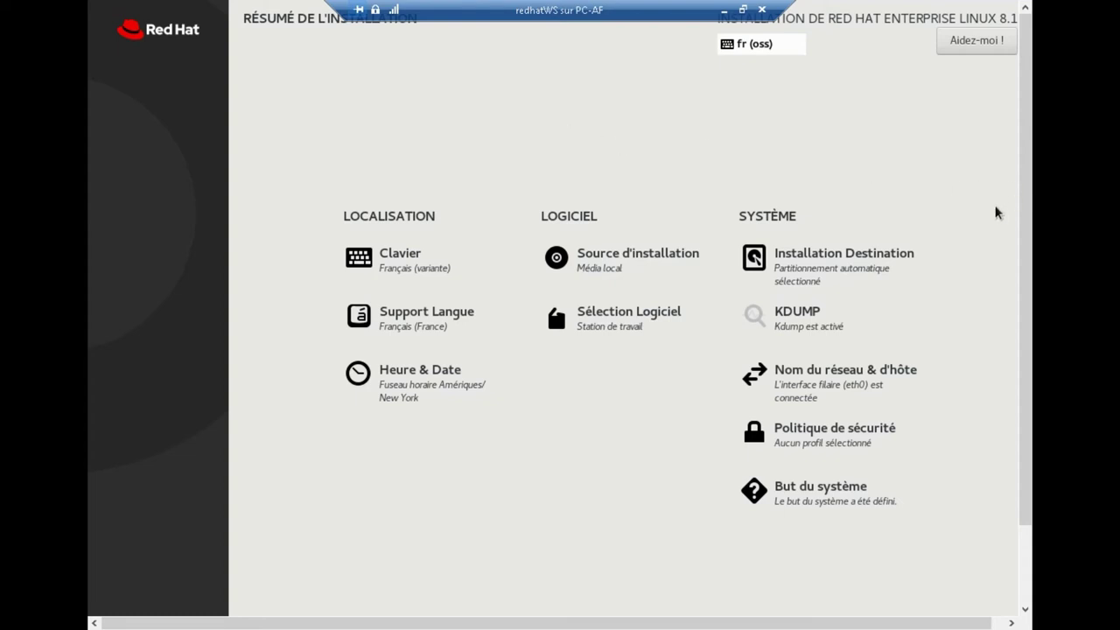
- Start the installation and go to the Création Utilisateur form
scroll(1030, 224, down, 2)
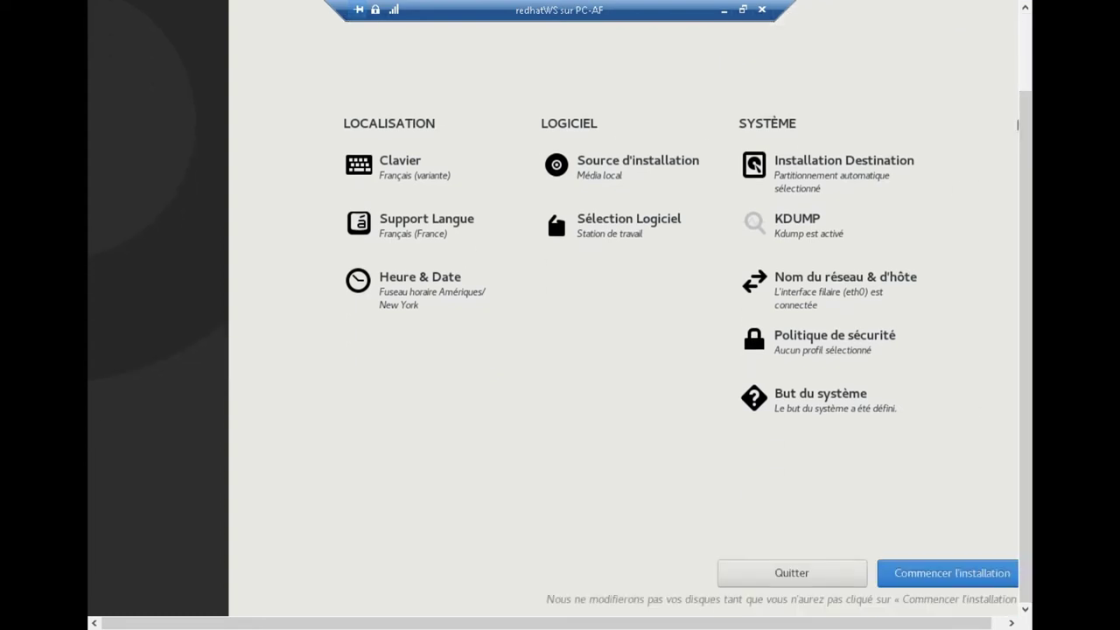
click(934, 579)
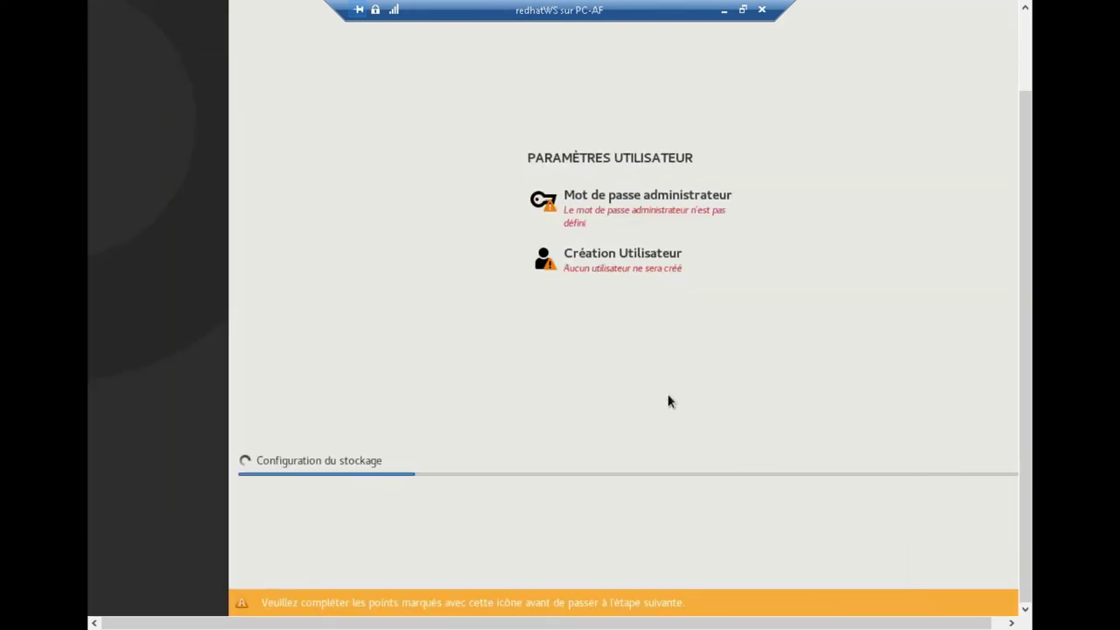
click(613, 263)
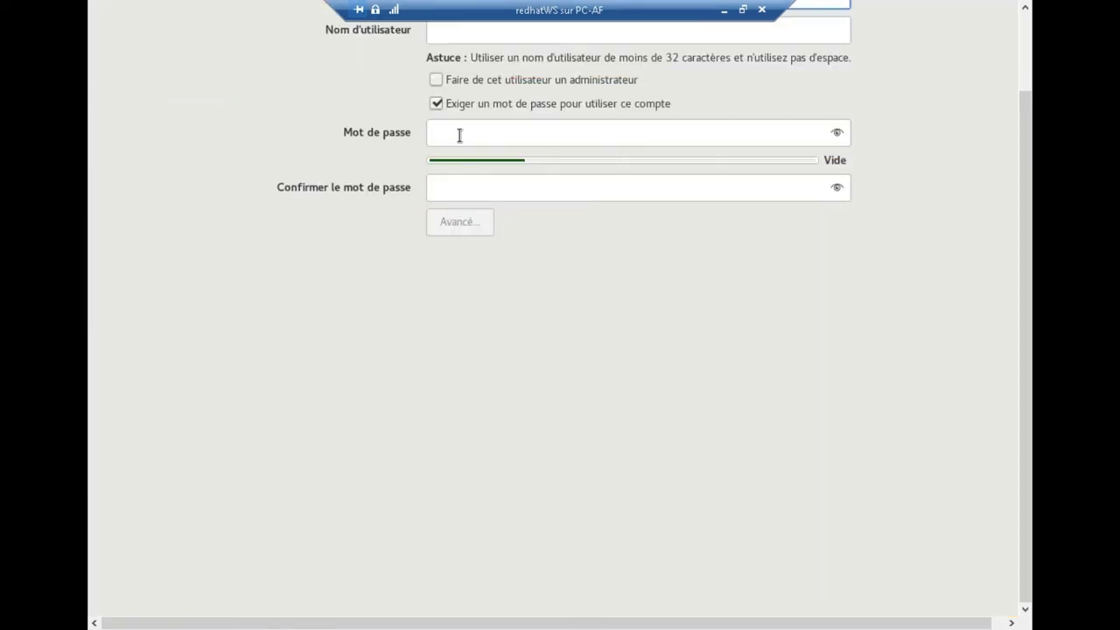
- Enter the username, copy it into Nom et prénom, and make the user an administrator
click(448, 31)
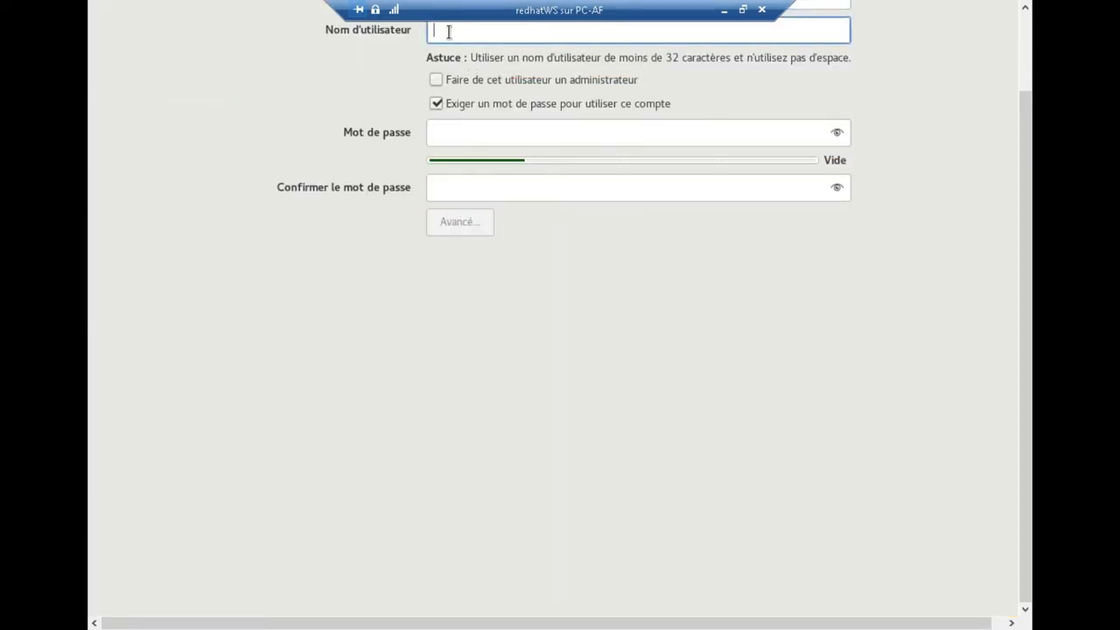
text(an)
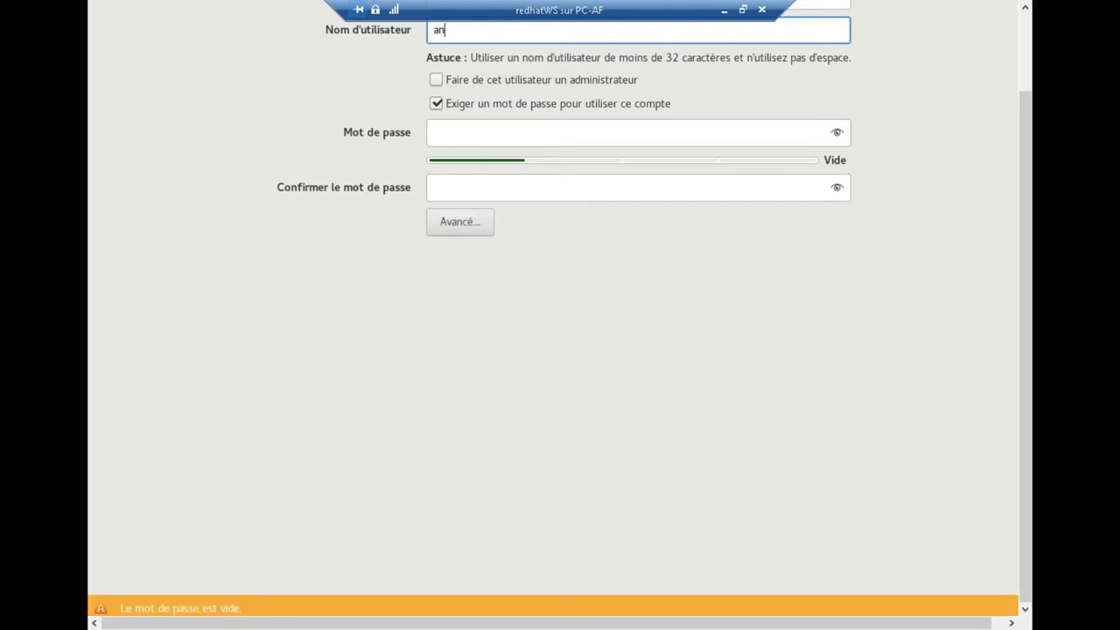
text(gleform)
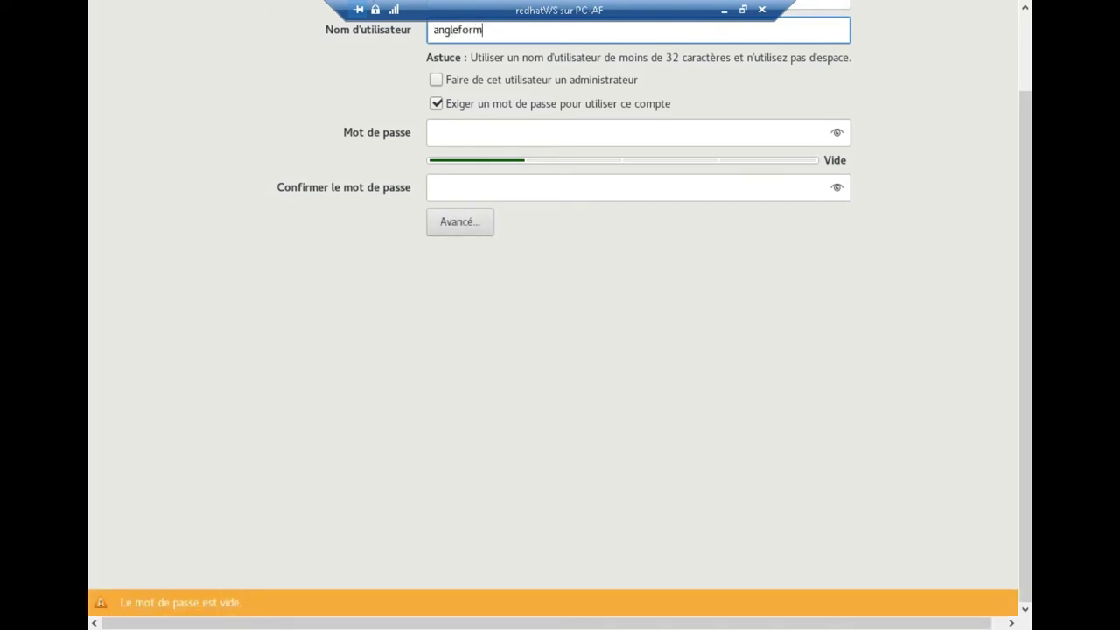
text(ation)
drag(1027, 161, 1028, 80)
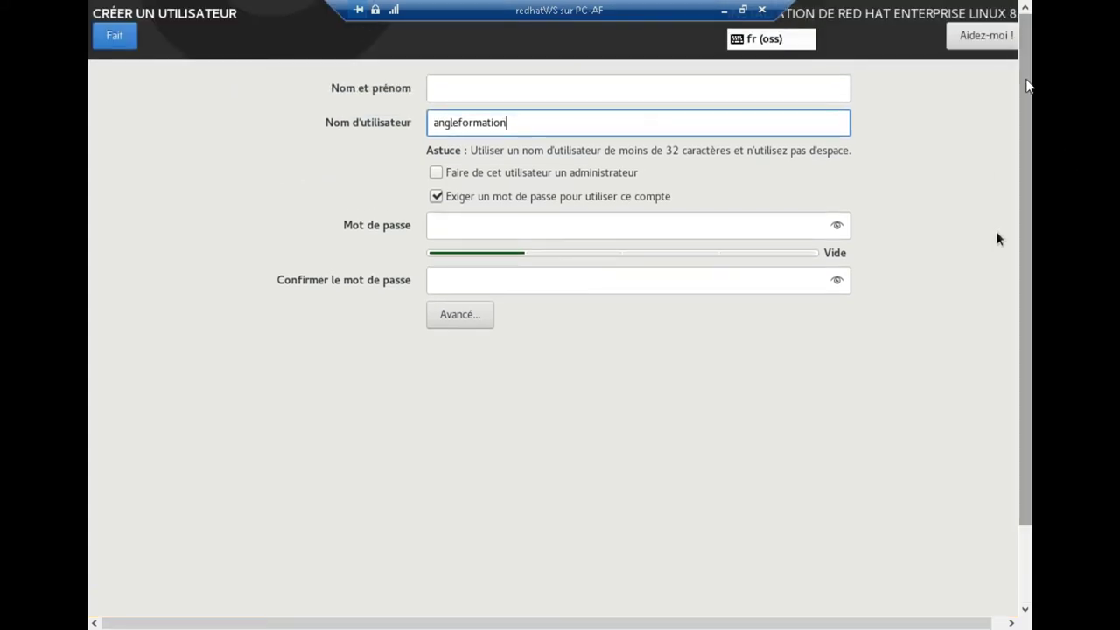
double_click(486, 123)
key(ctrl+c)
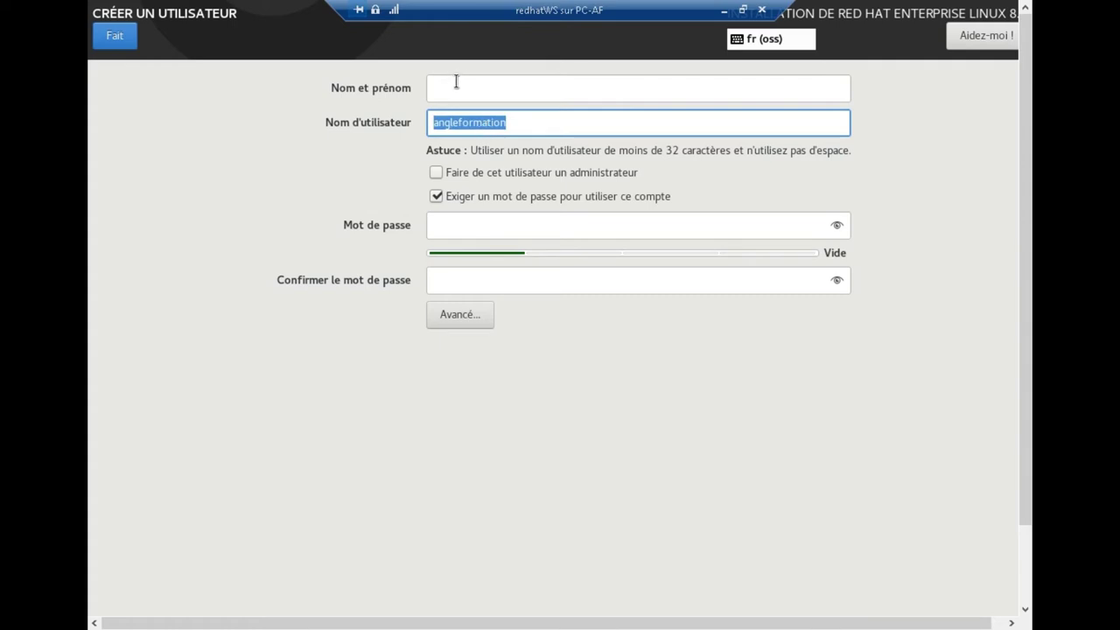
click(459, 81)
key(ctrl+v)
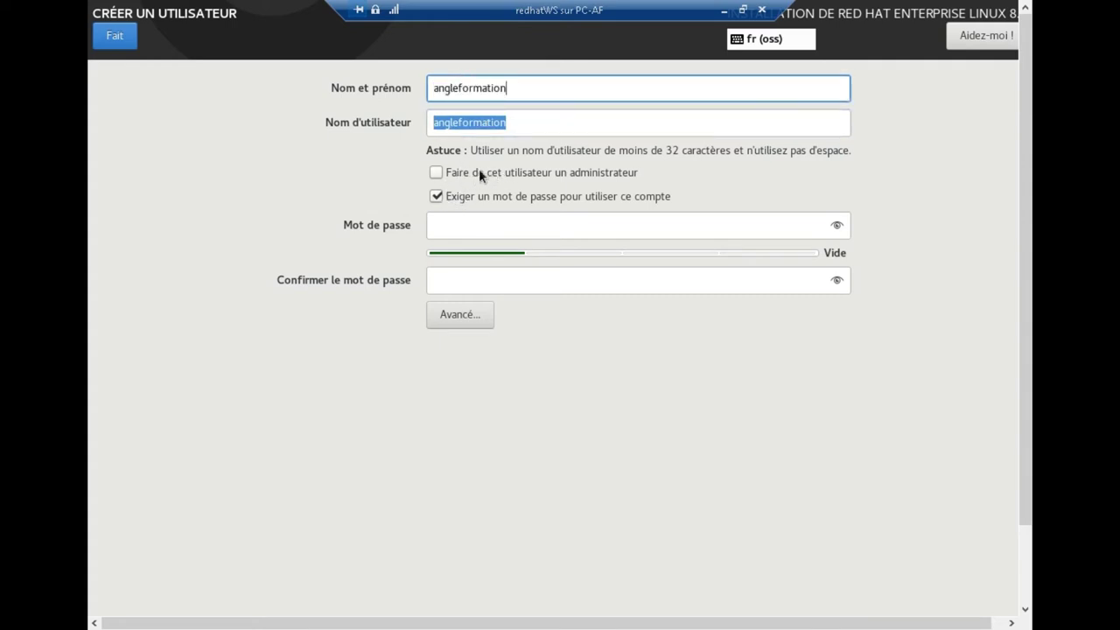
click(436, 174)
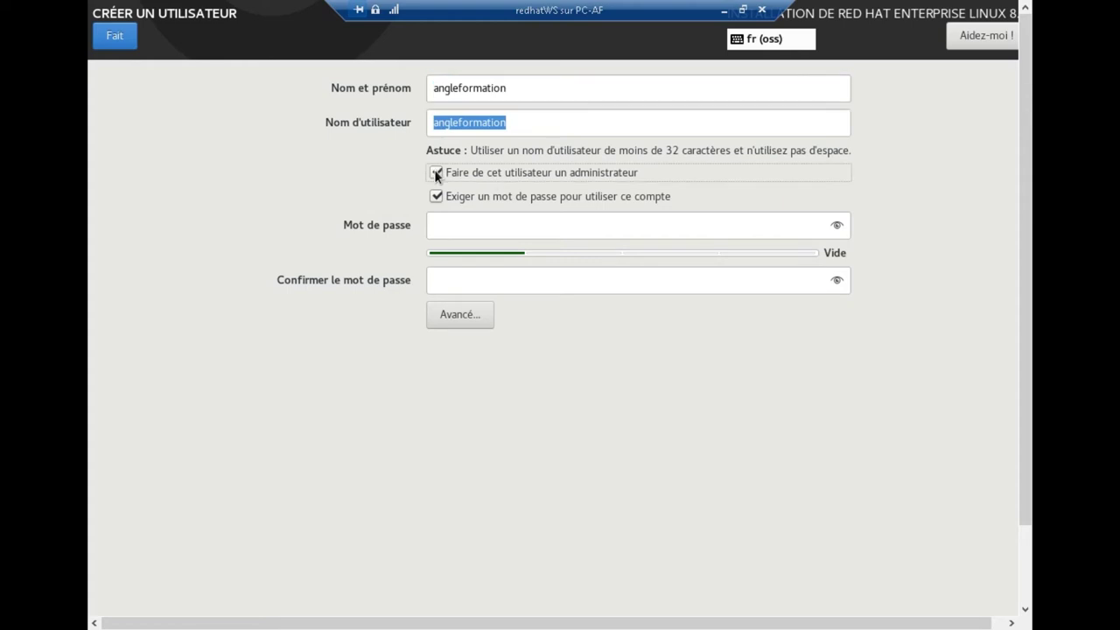
- Enter the account password and the same password in the confirmation field
click(454, 230)
text(abc)
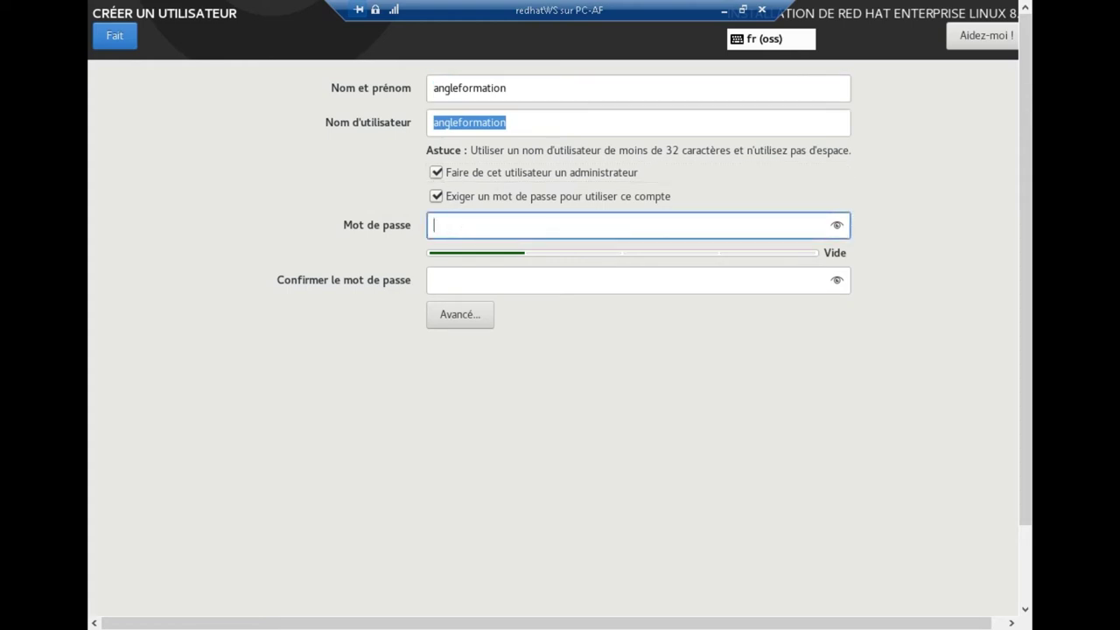
text(defghij)
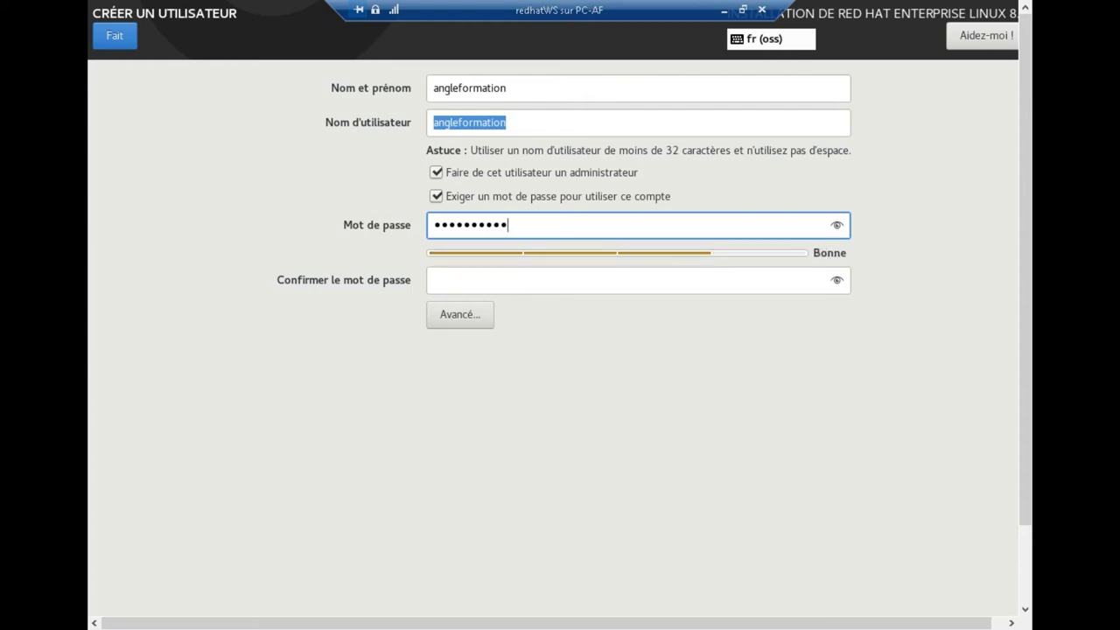
text(klmn)
key(Tab)
text(a)
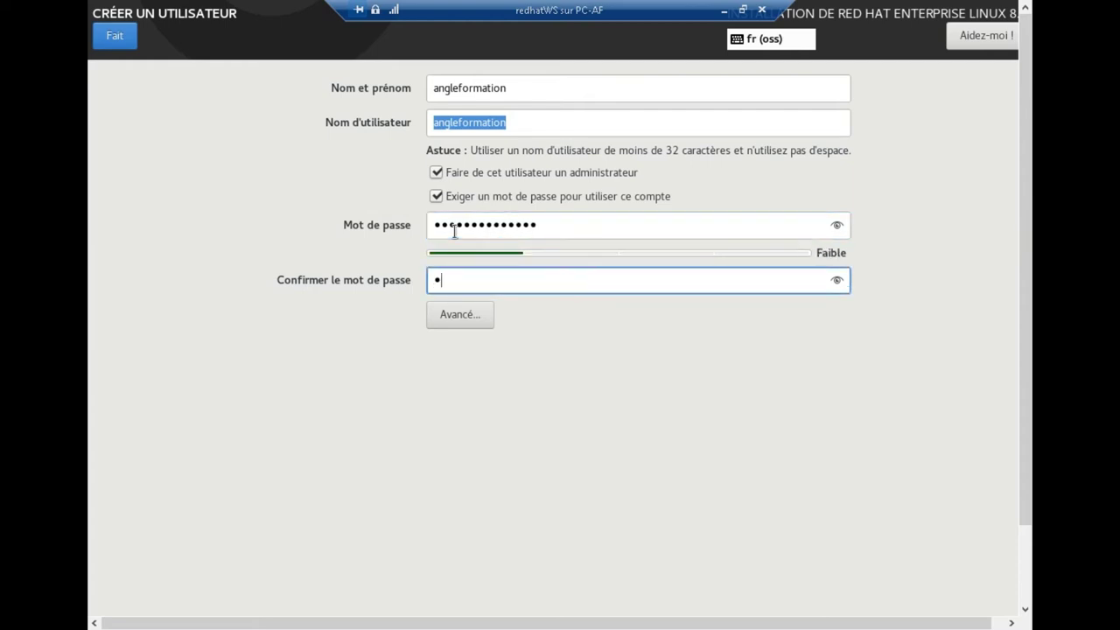
text(bcdefghijklmn)
- Attempt to finish the user twice, then retype the password confirmation
click(123, 38)
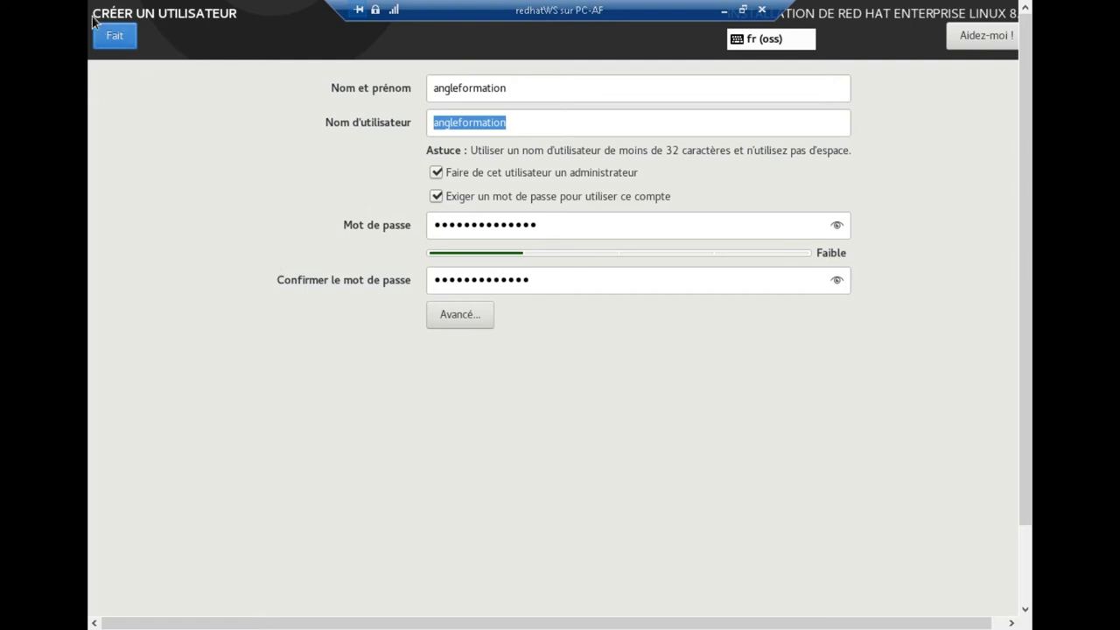
click(113, 41)
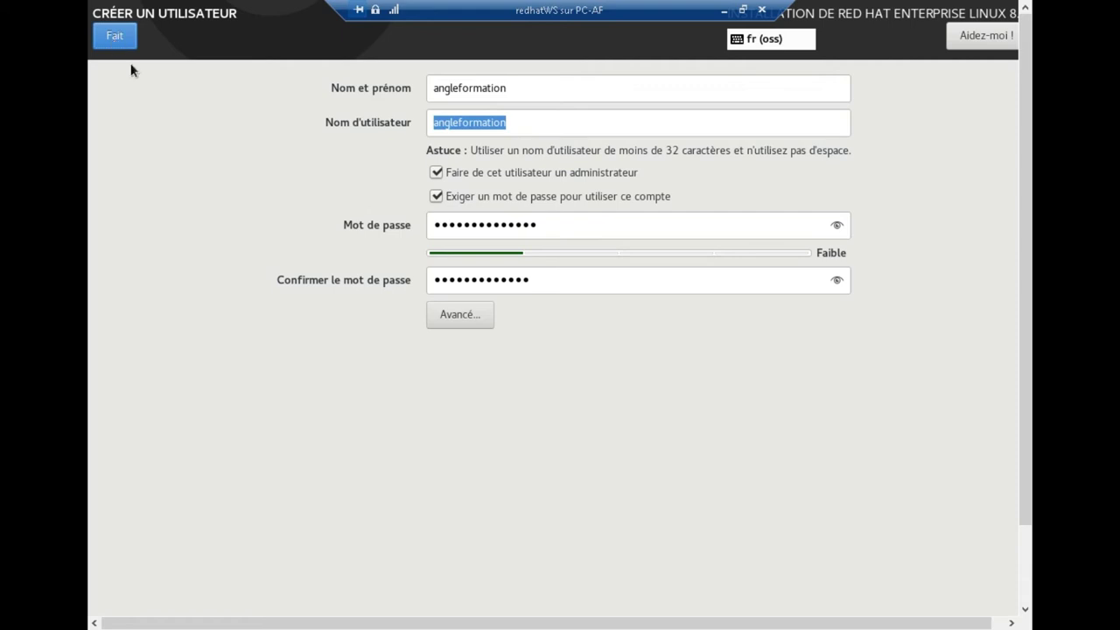
double_click(479, 280)
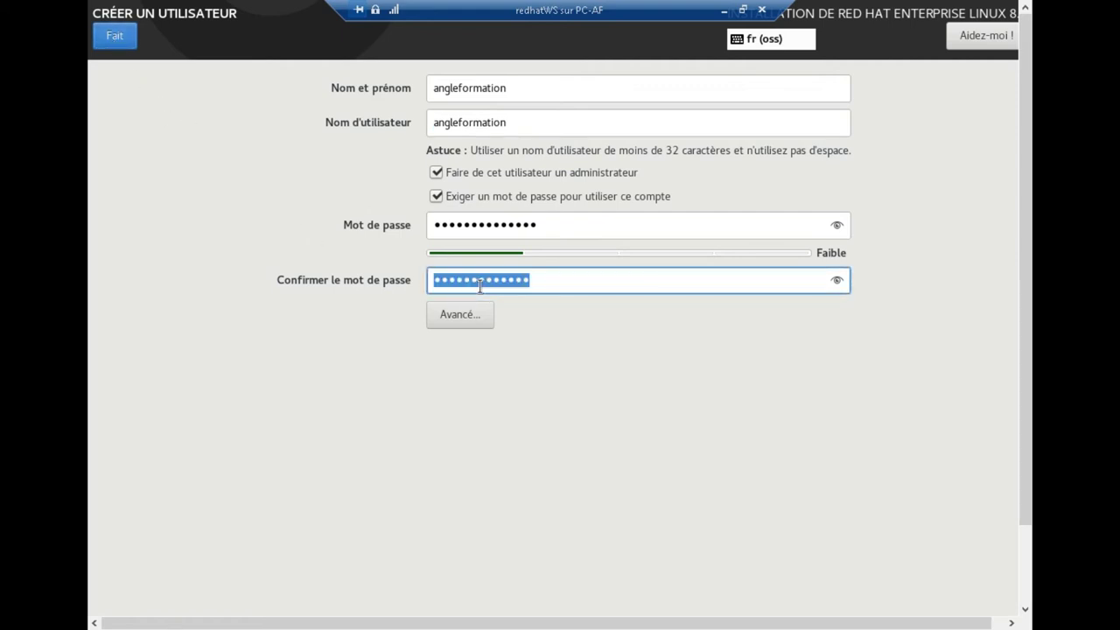
text(anglef)
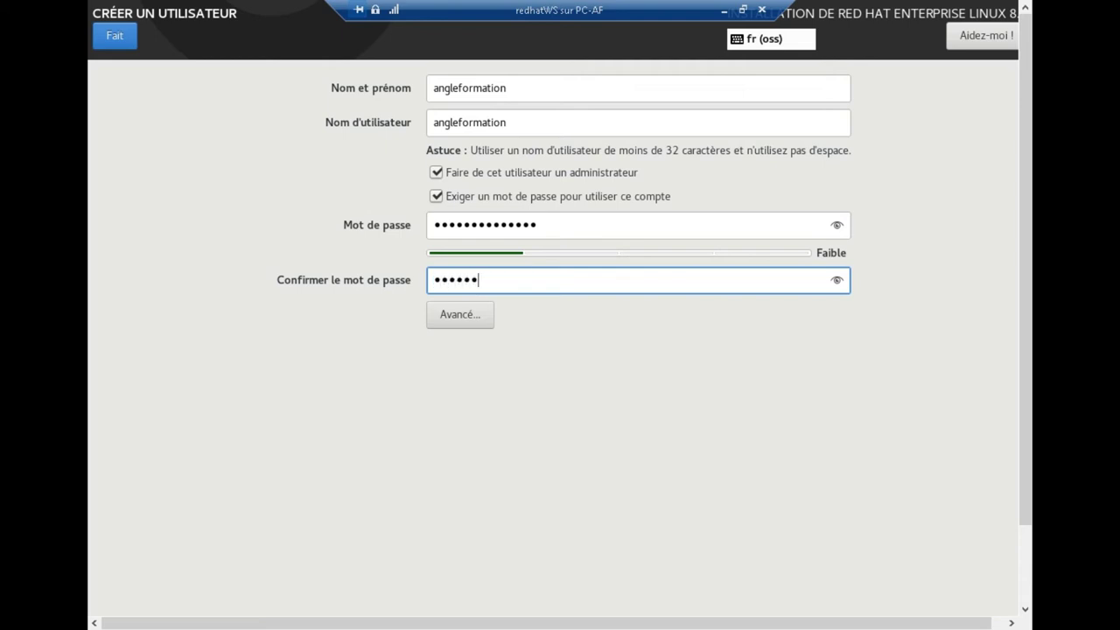
text(ormation)
- Confirm the user account with Fait and wait until the installation reports Terminé
click(119, 40)
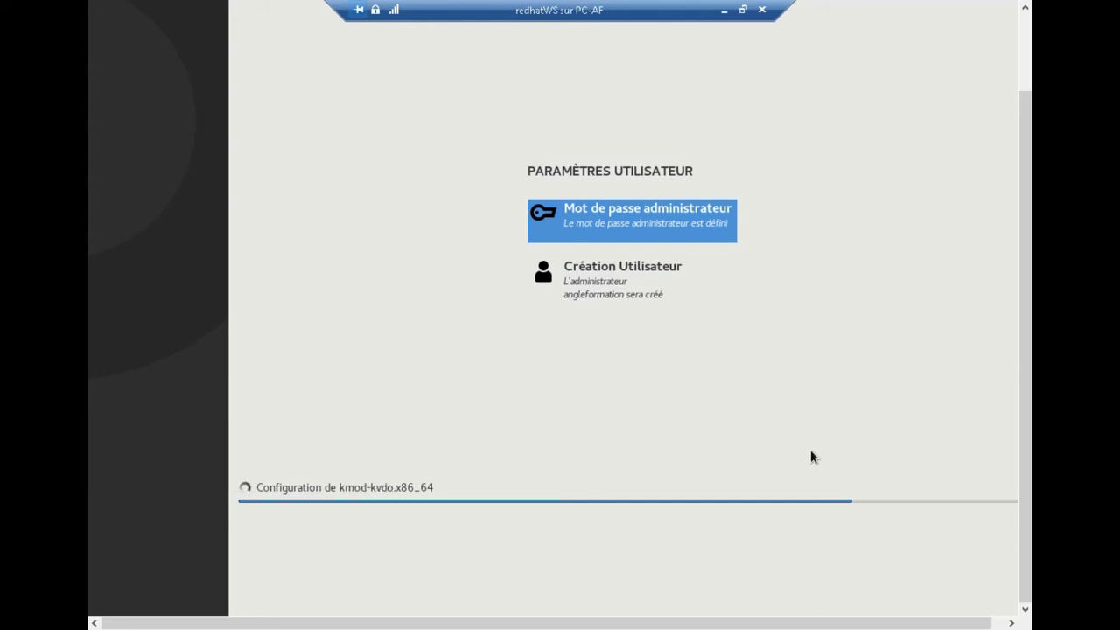
scroll(807, 218, up, 2)
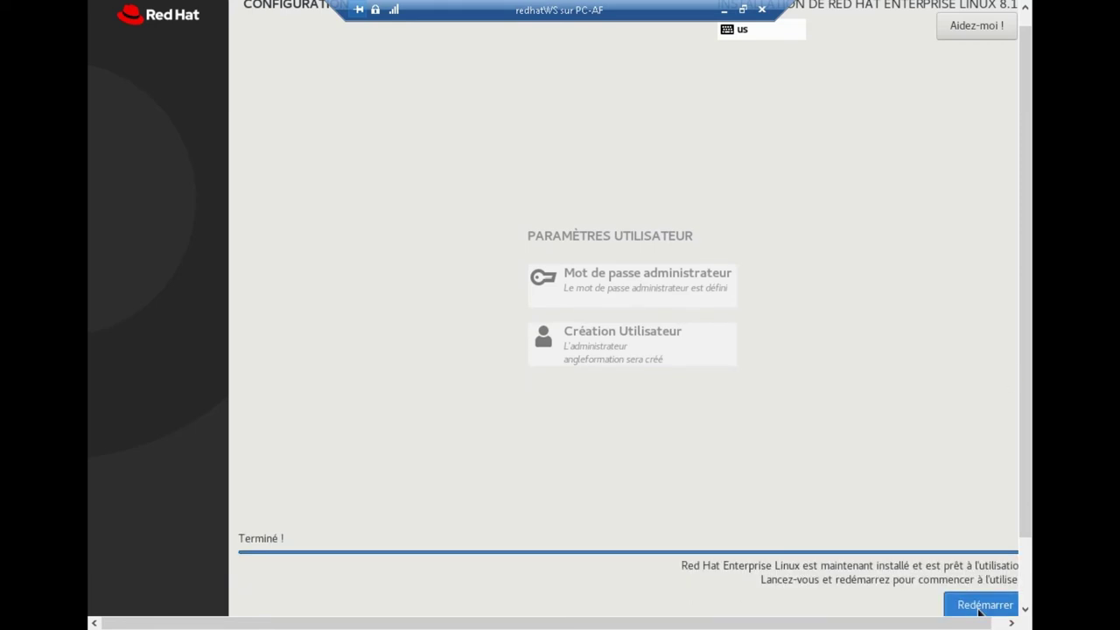
- Reboot the installed system and boot the default entry from the RHEL 8.1.0 boot menu
click(980, 605)
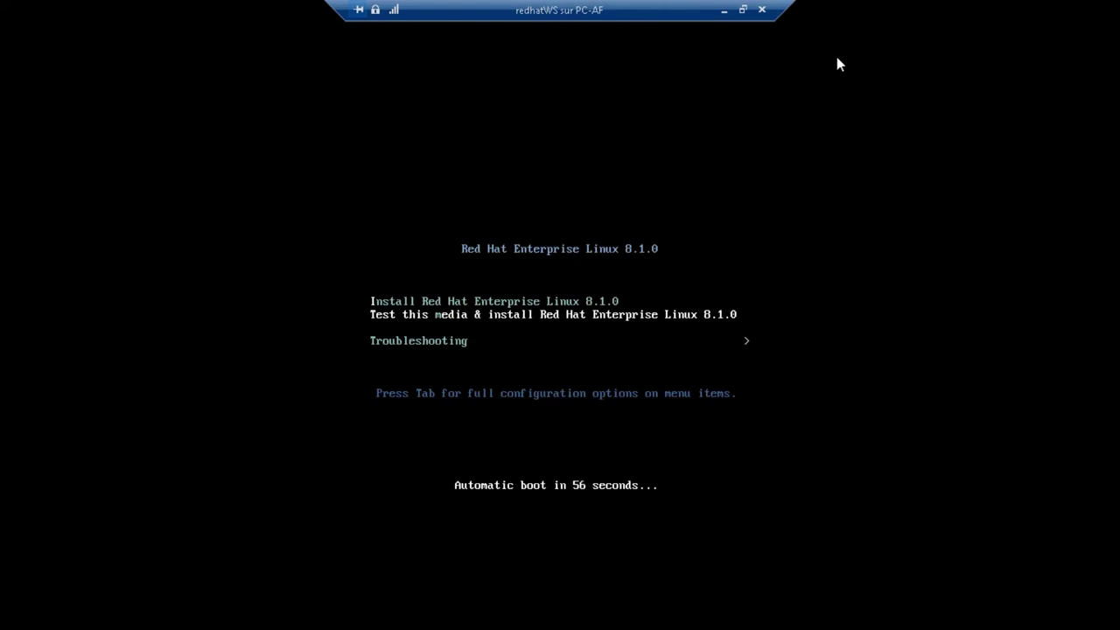
key(Tab)
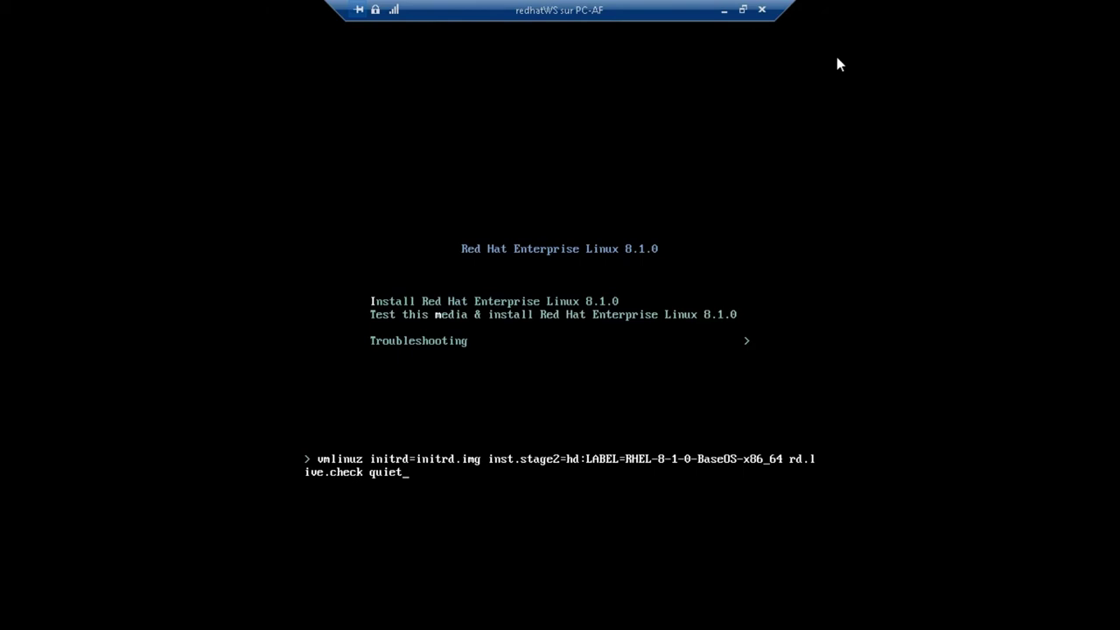
key(Escape)
key(Escape)
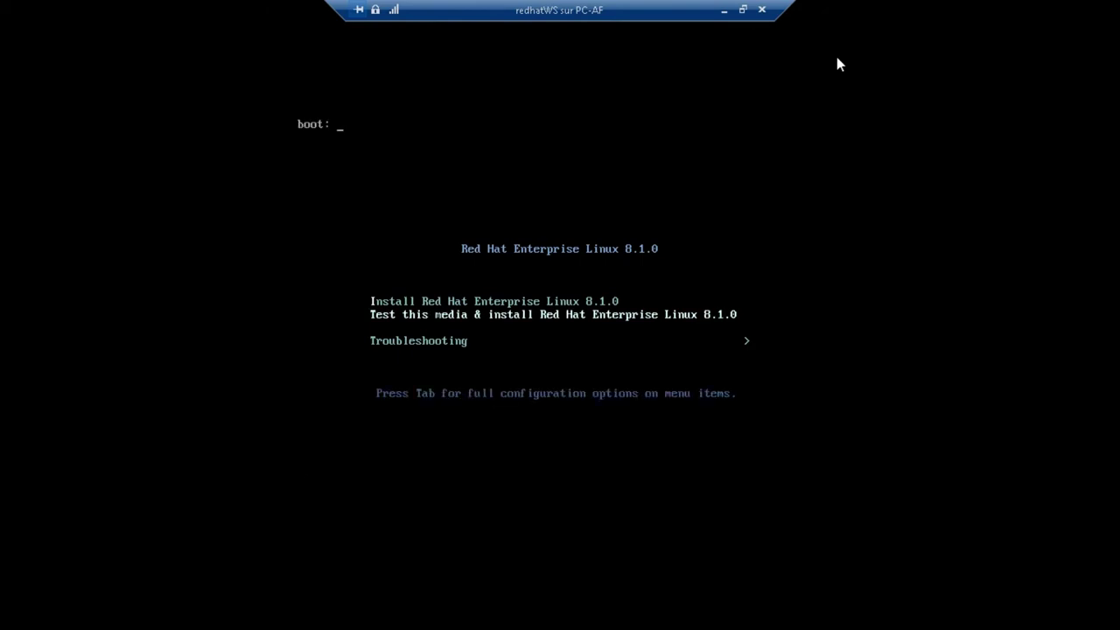
key(Return)
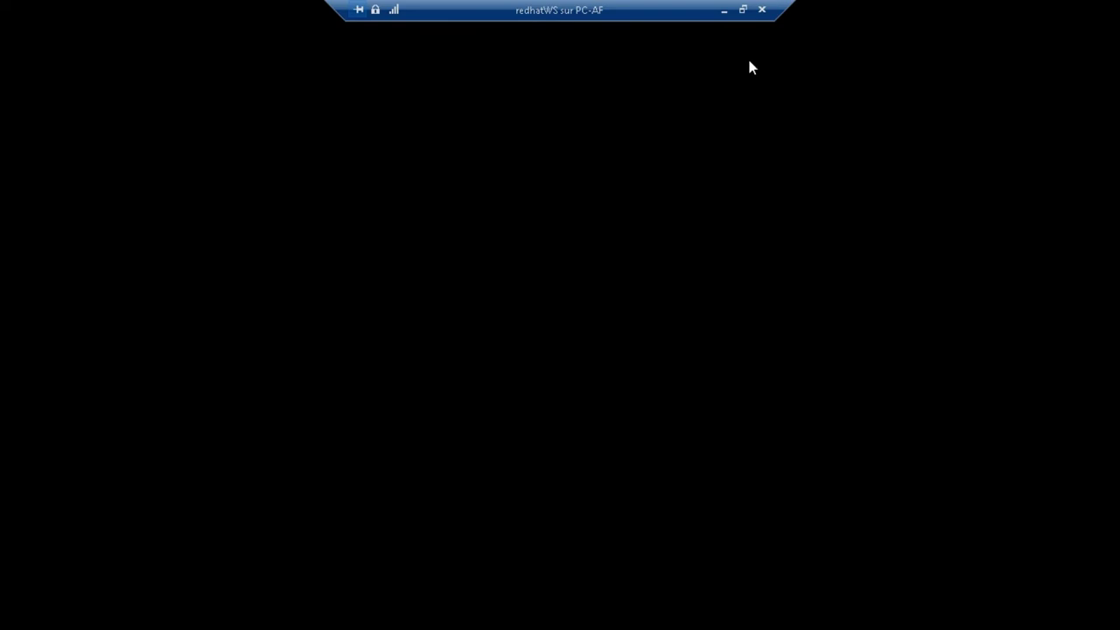
- Close the console and turn off redhatWS with Éteindre after the shutdown attempt fails
click(762, 12)
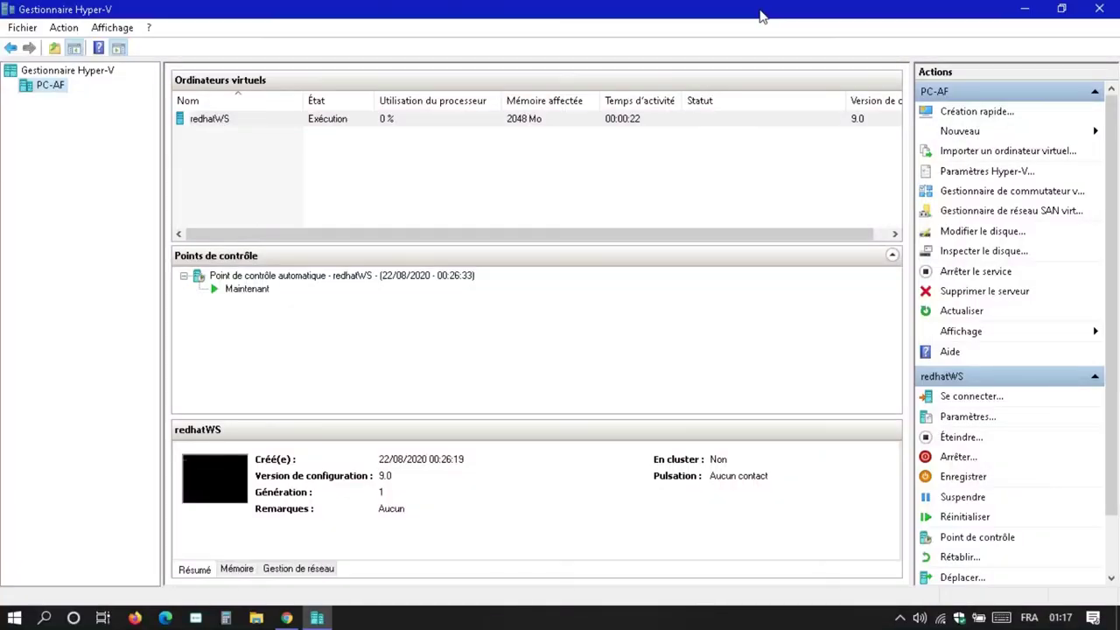
click(324, 126)
right_click(324, 125)
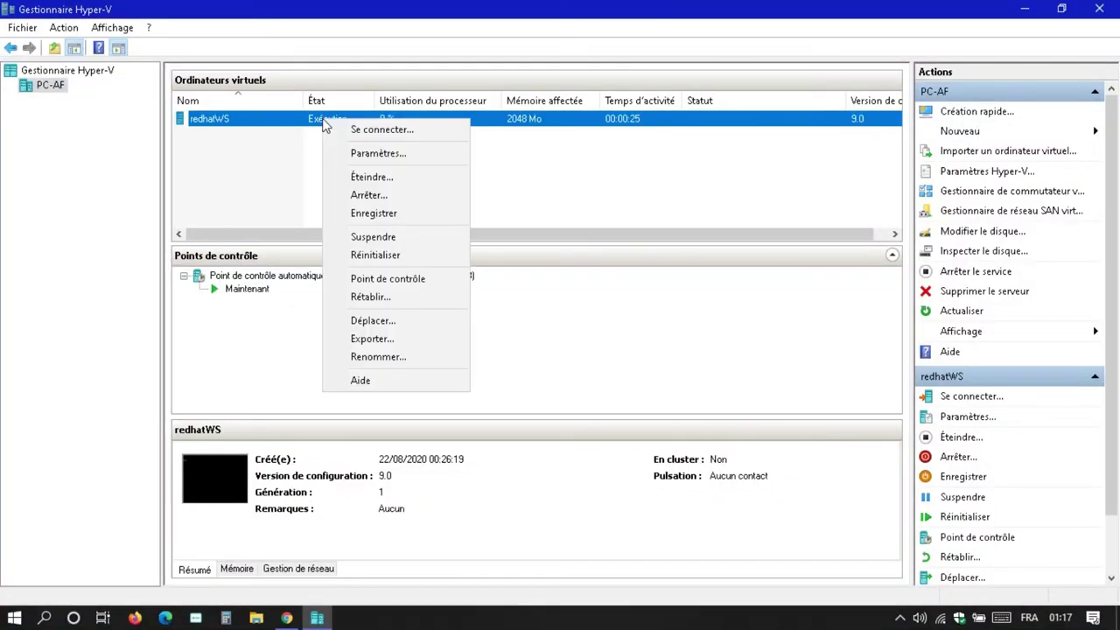
click(392, 196)
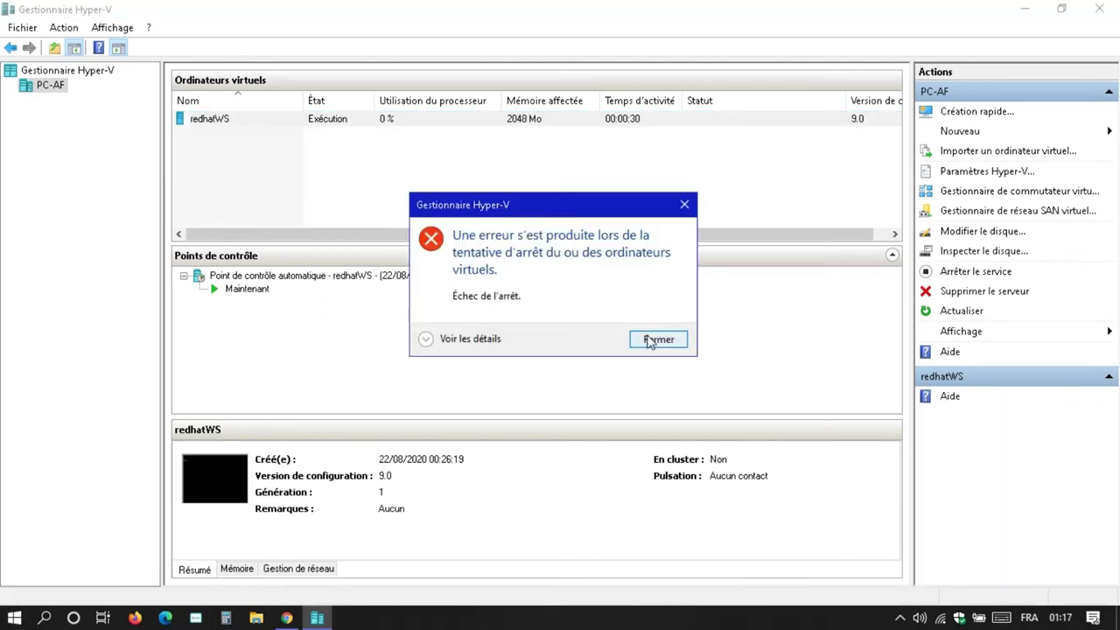
click(658, 340)
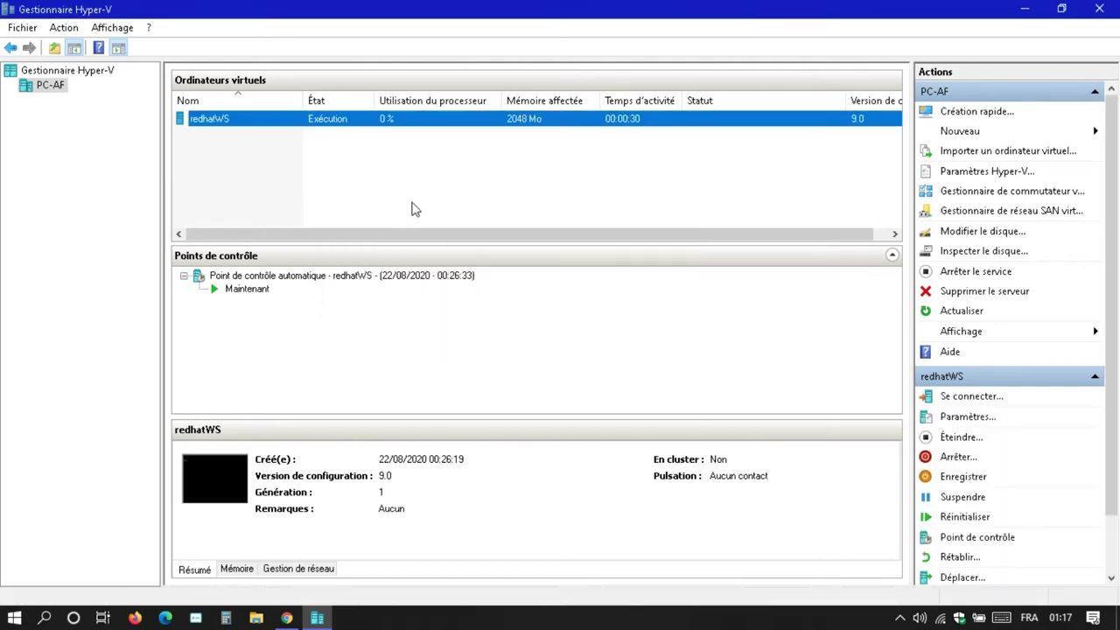
right_click(252, 123)
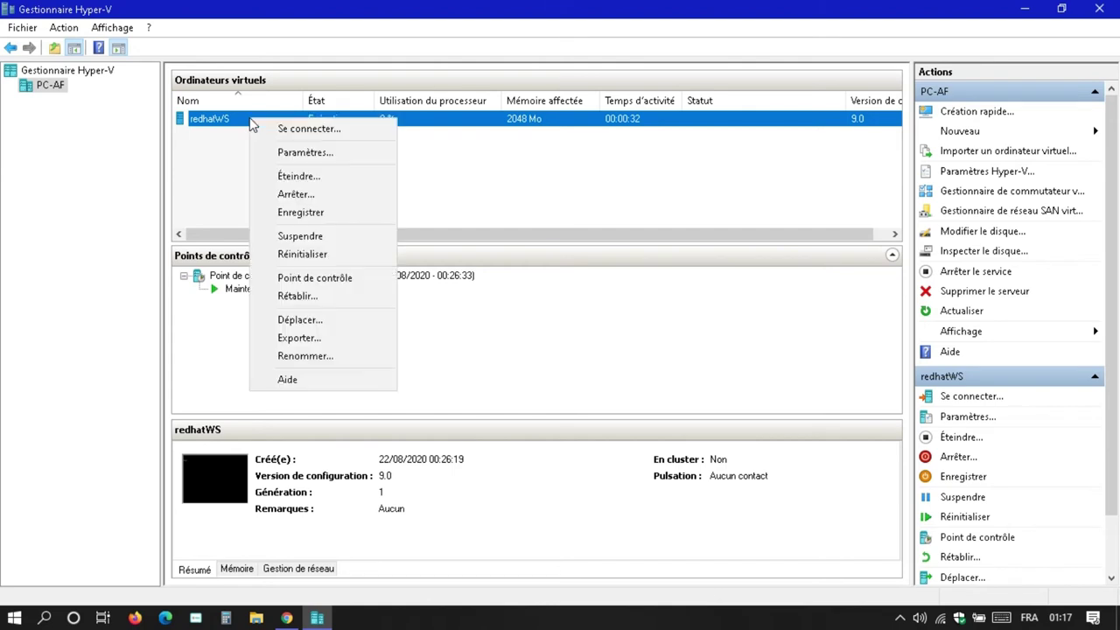
click(289, 177)
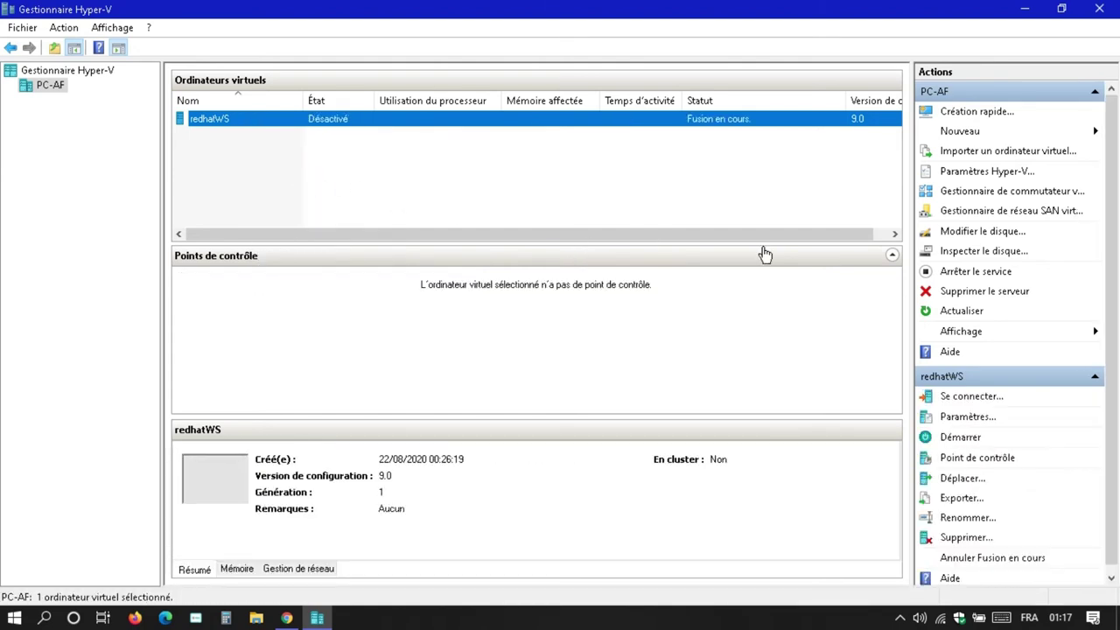
- Set redhatWS's DVD drive to Aucun, apply the settings, and start the VM again
click(968, 418)
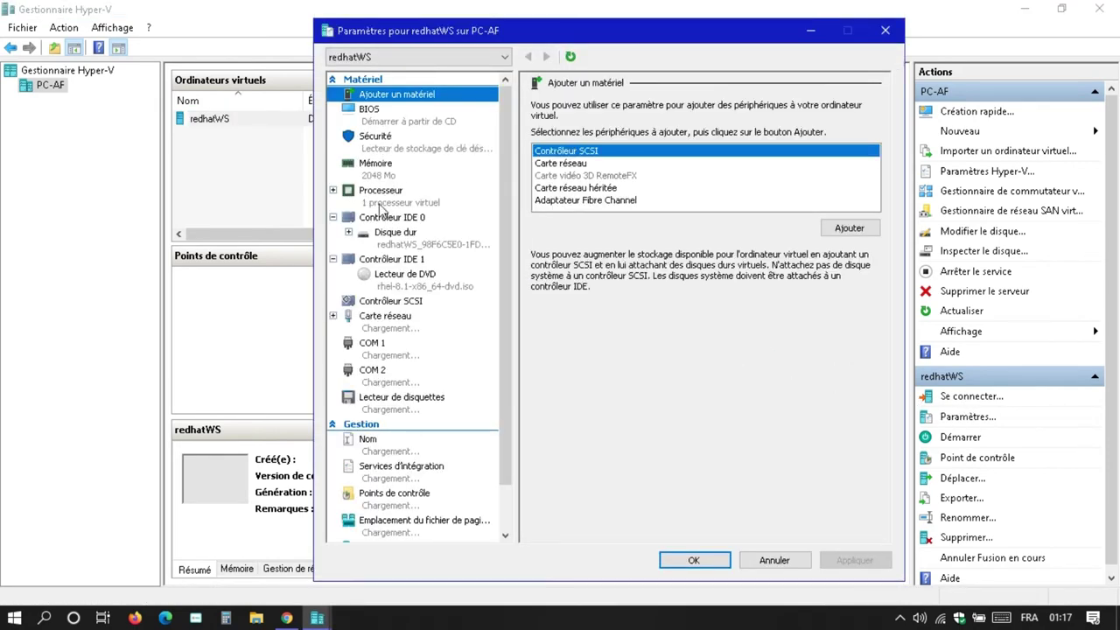
click(405, 278)
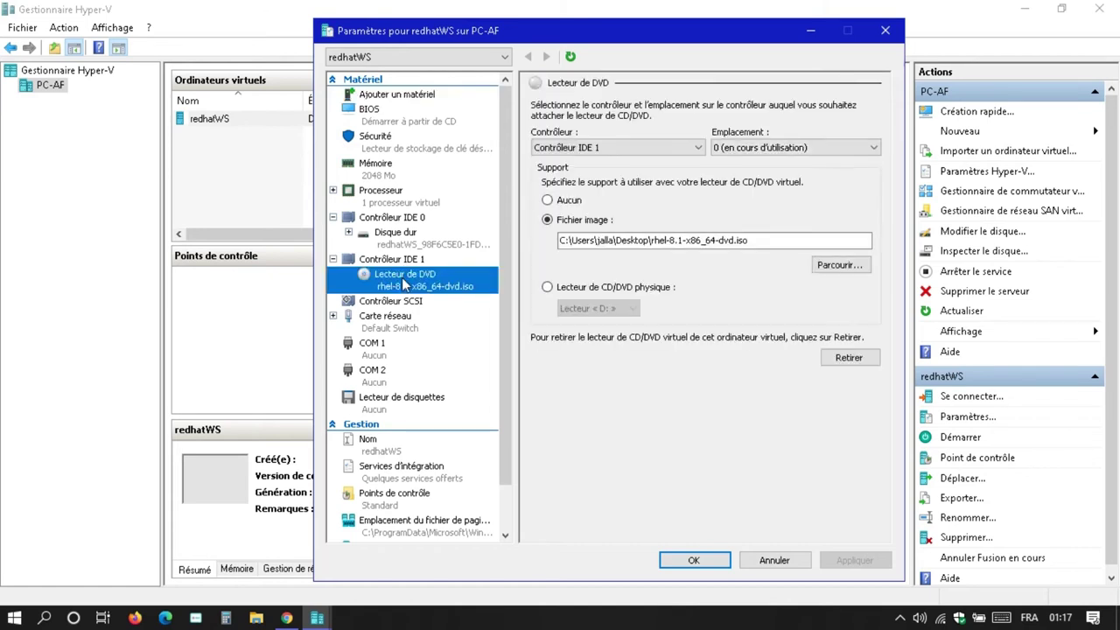
click(550, 199)
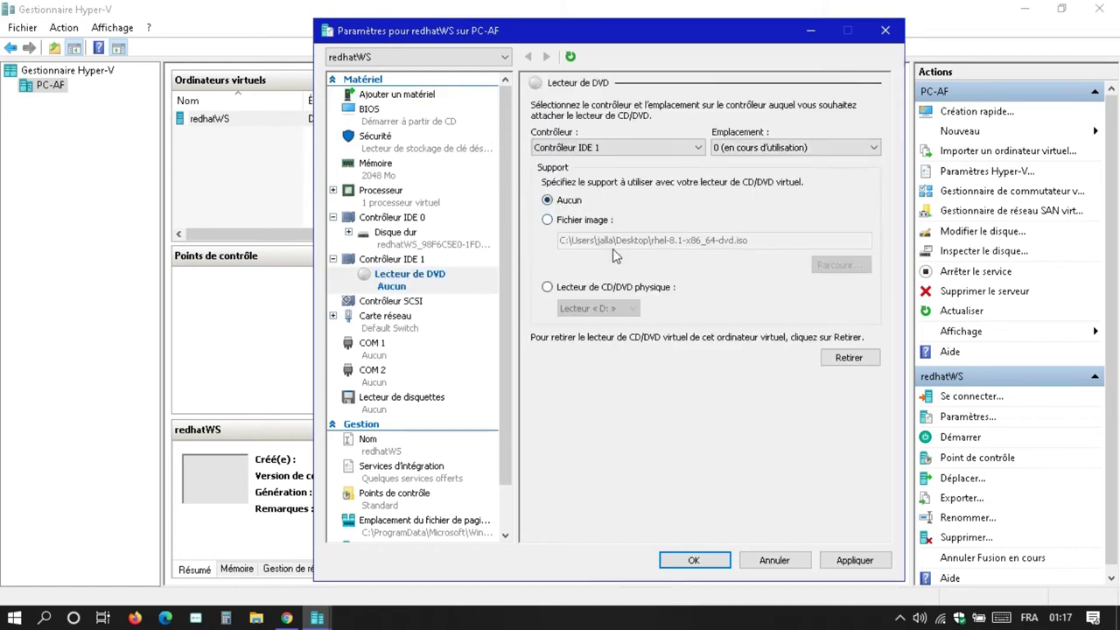
click(847, 560)
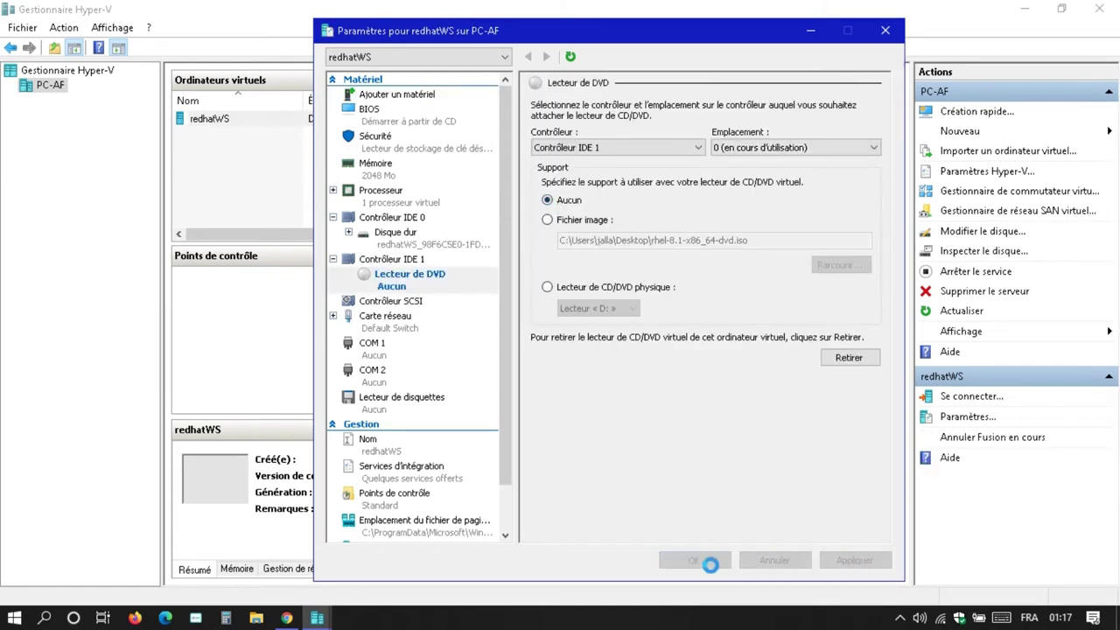
click(700, 561)
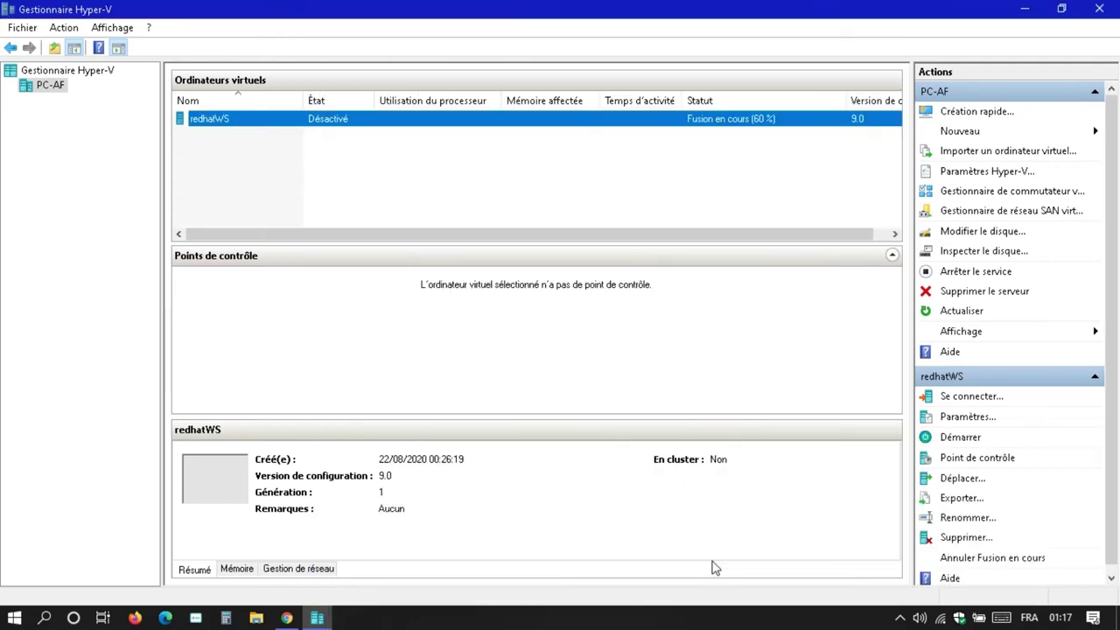
click(959, 438)
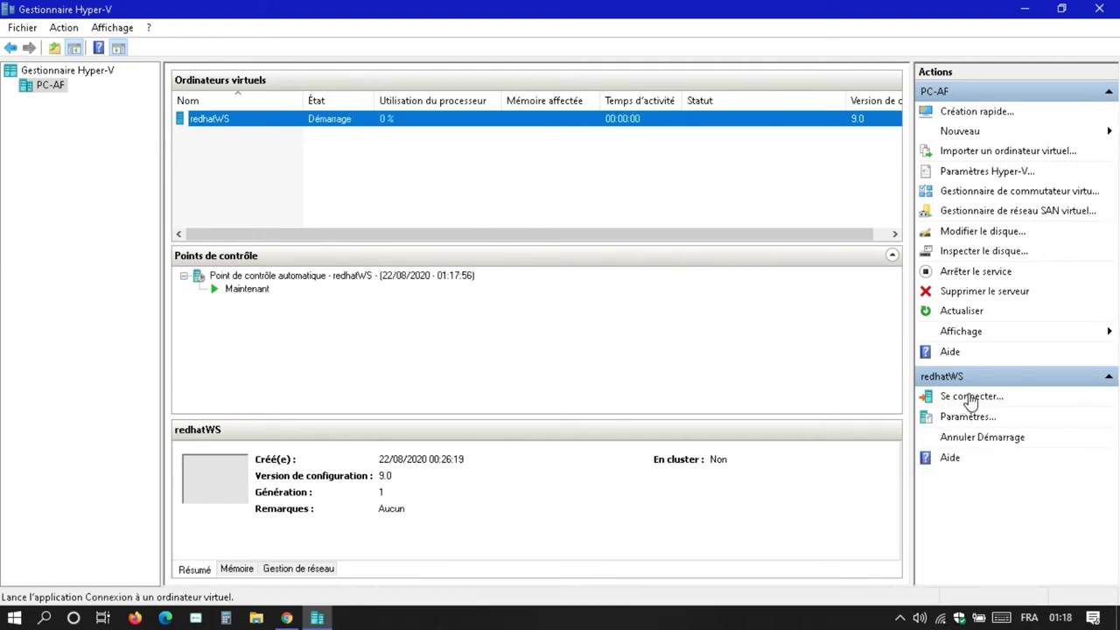
- Connect to the redhatWS console and maximise it while RHEL boots to Configuration initiale
click(970, 396)
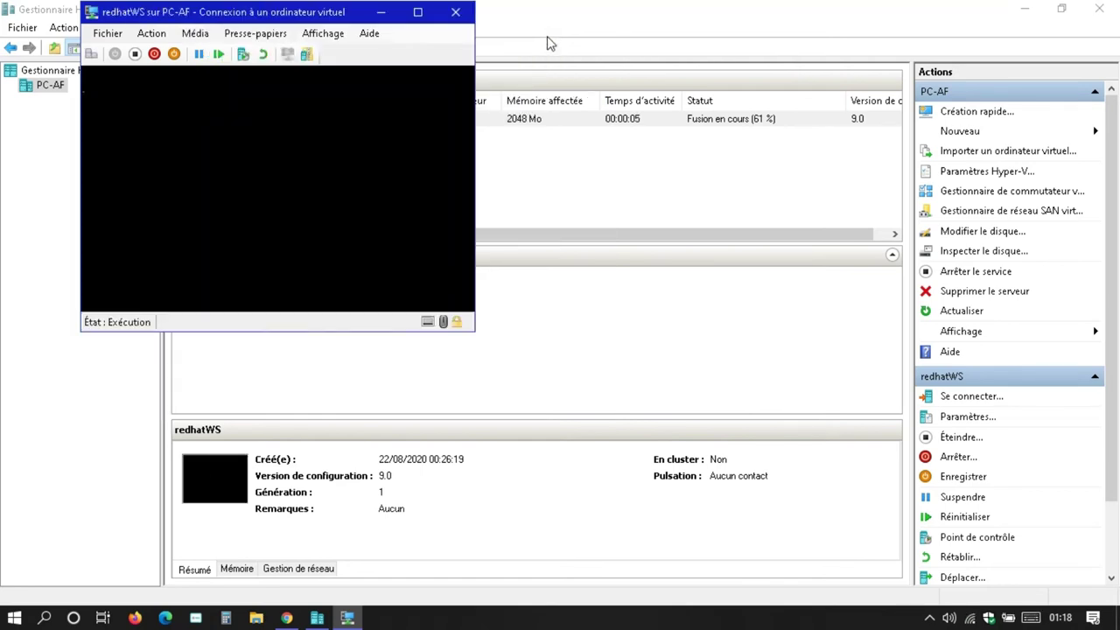
click(418, 11)
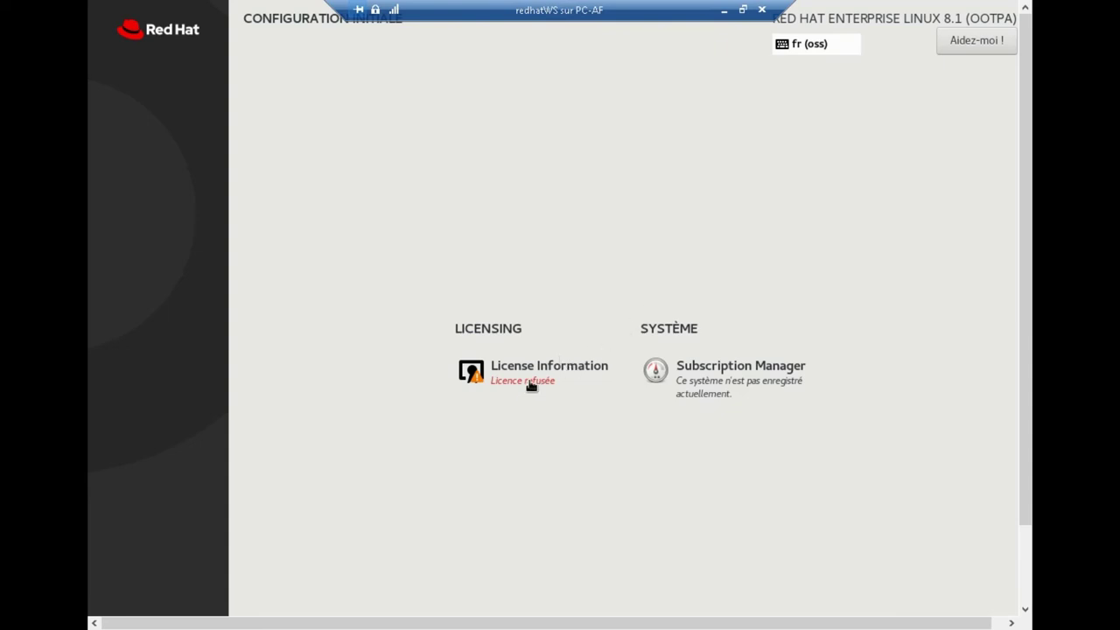
- Accept the Red Hat licence agreement and finalise the initial configuration
click(530, 384)
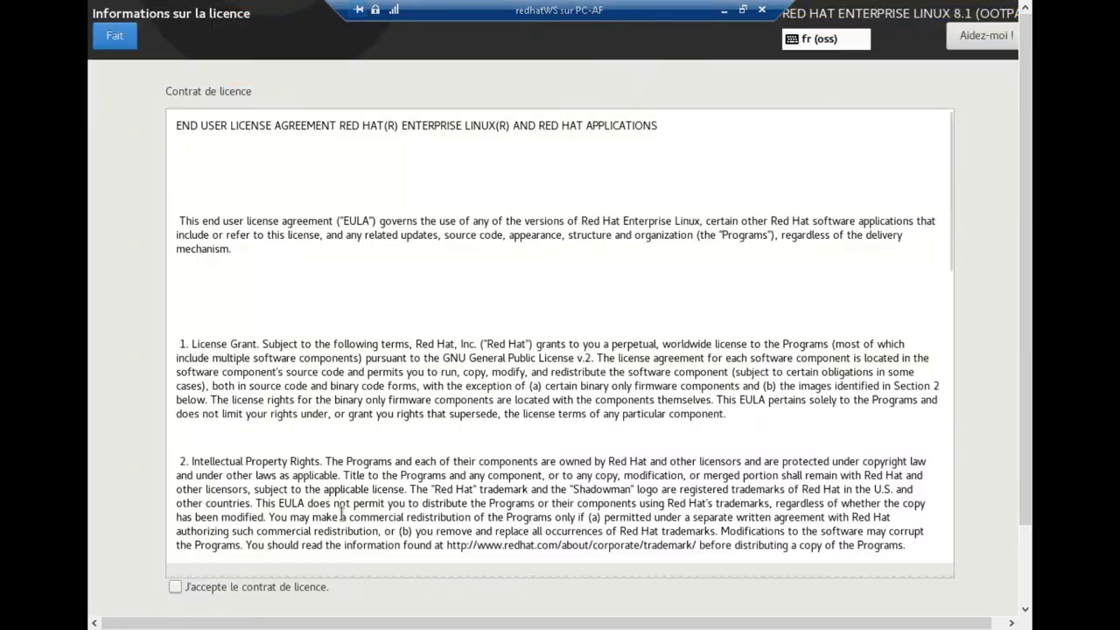
click(224, 595)
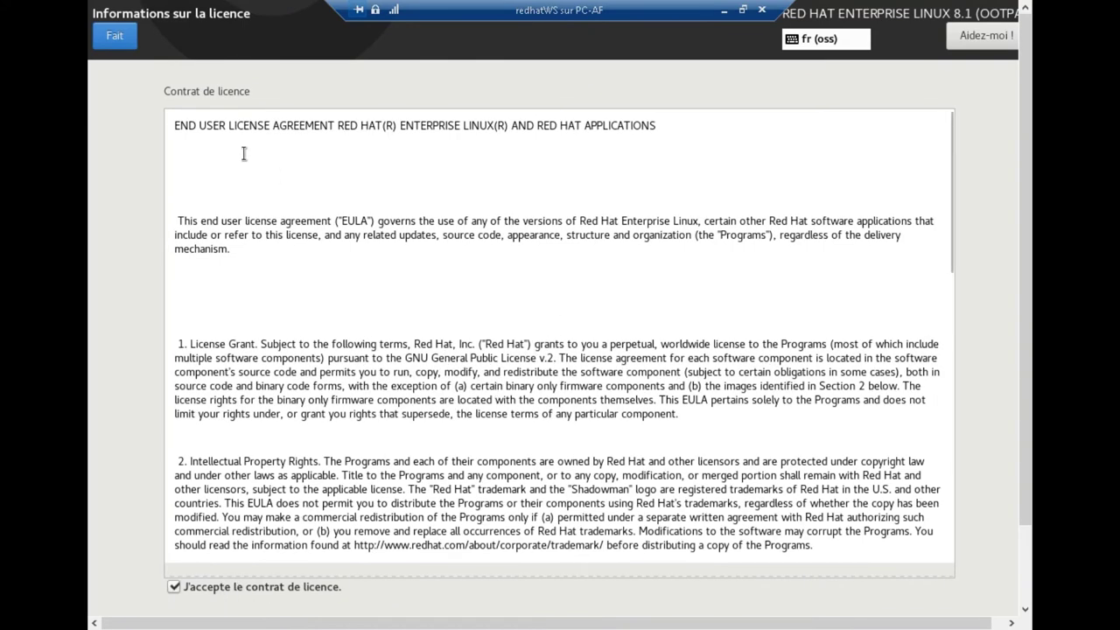
click(122, 33)
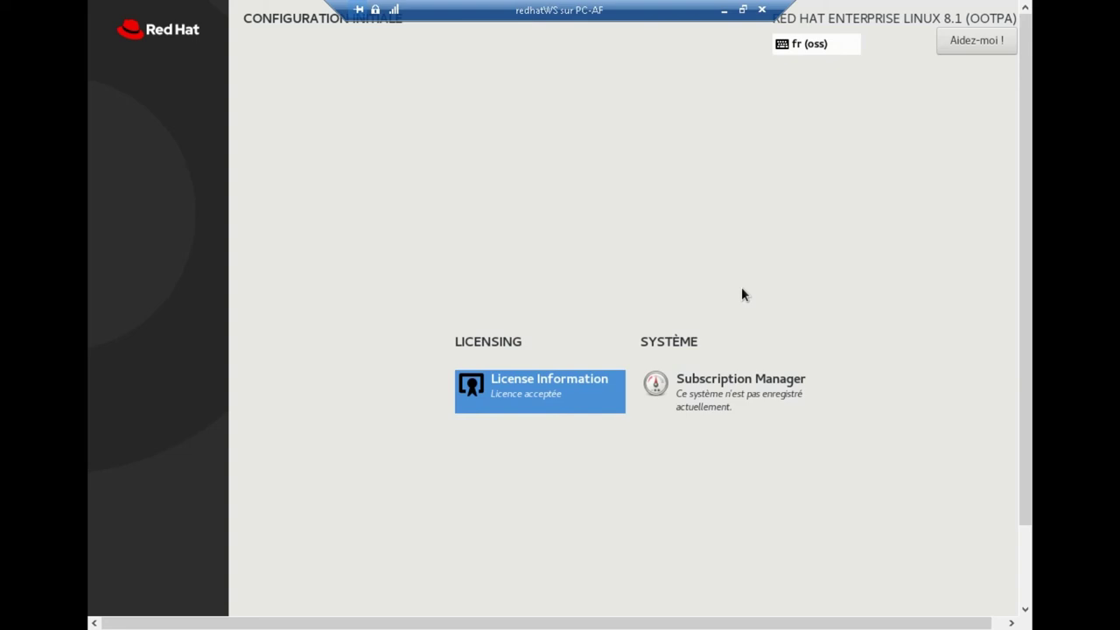
drag(1024, 250, 1038, 369)
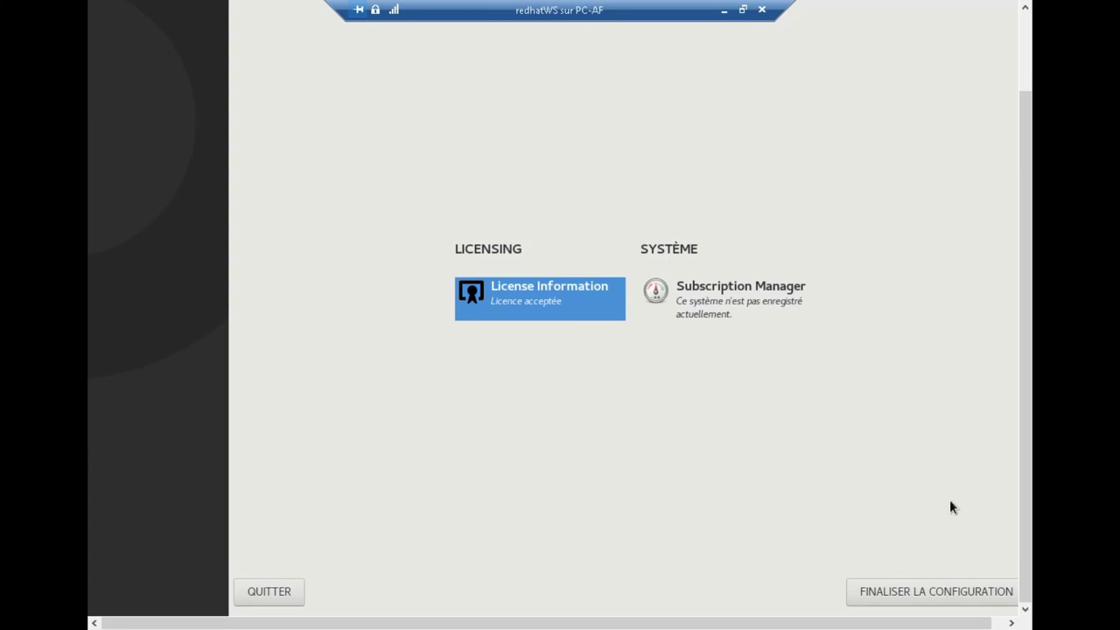
click(901, 593)
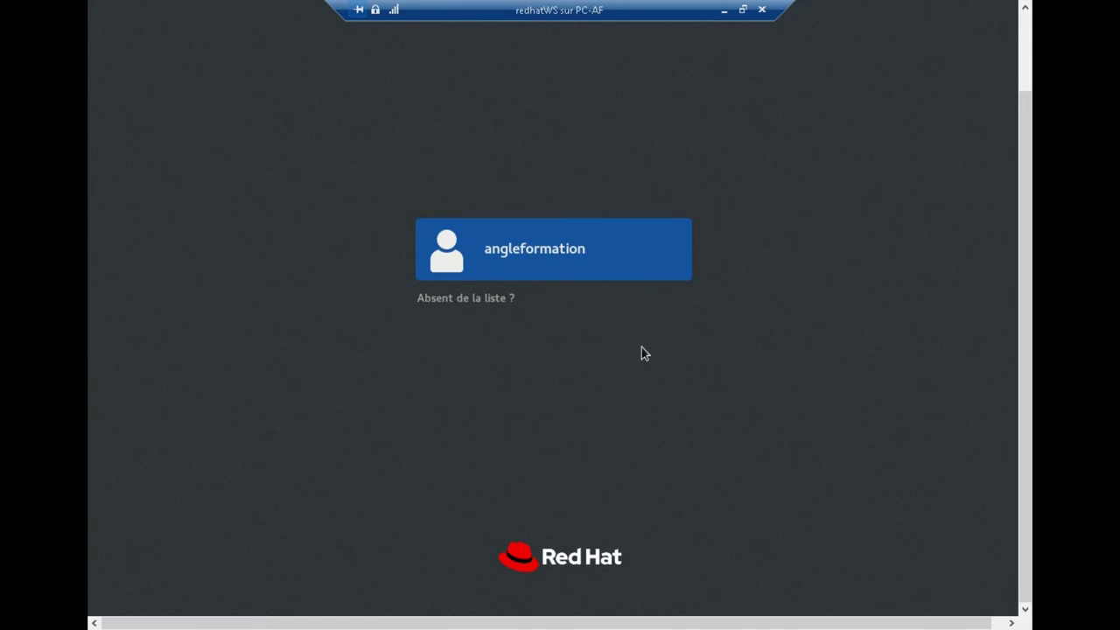
- Sign in as the new user with the account password
click(563, 248)
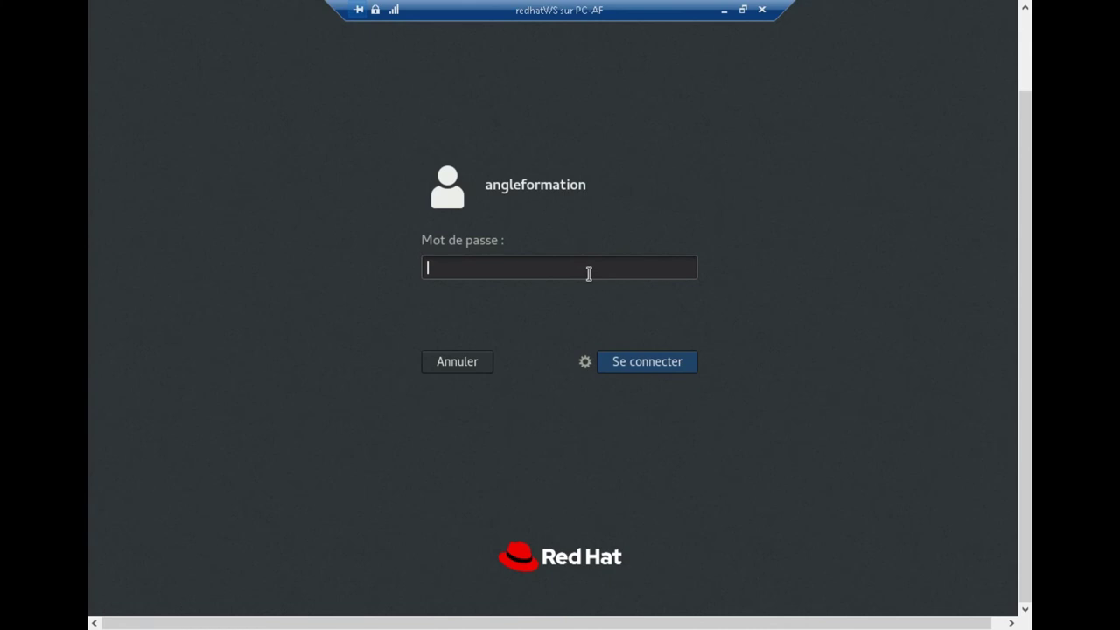
text(••••••••)
key(Return)
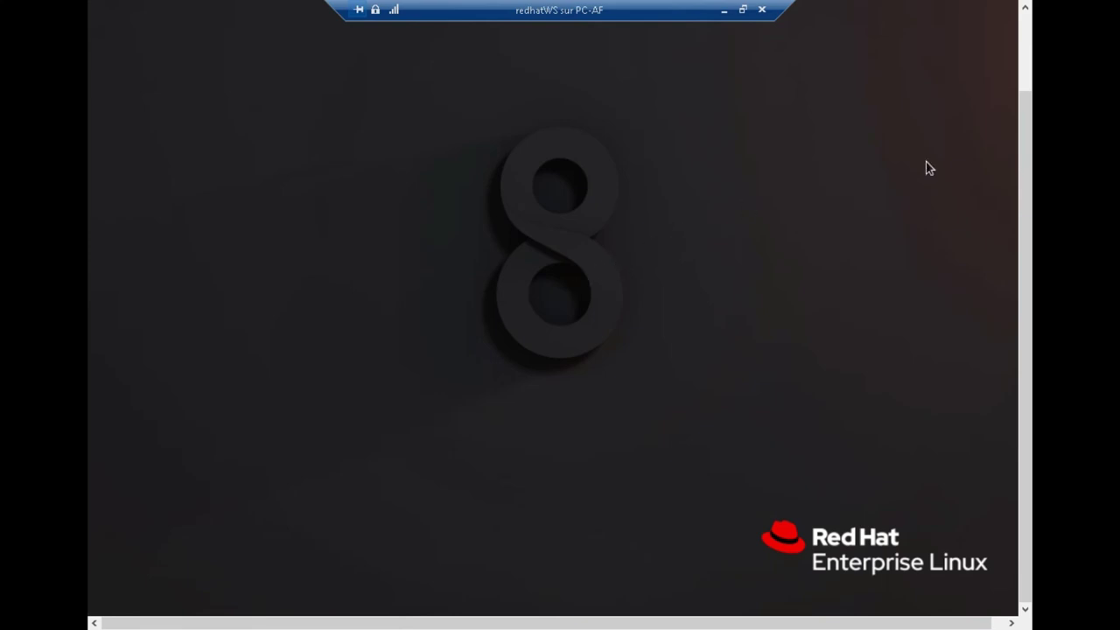
- Show the GNOME Activities overview with the application dash on the RHEL desktop
drag(1024, 183, 1029, 114)
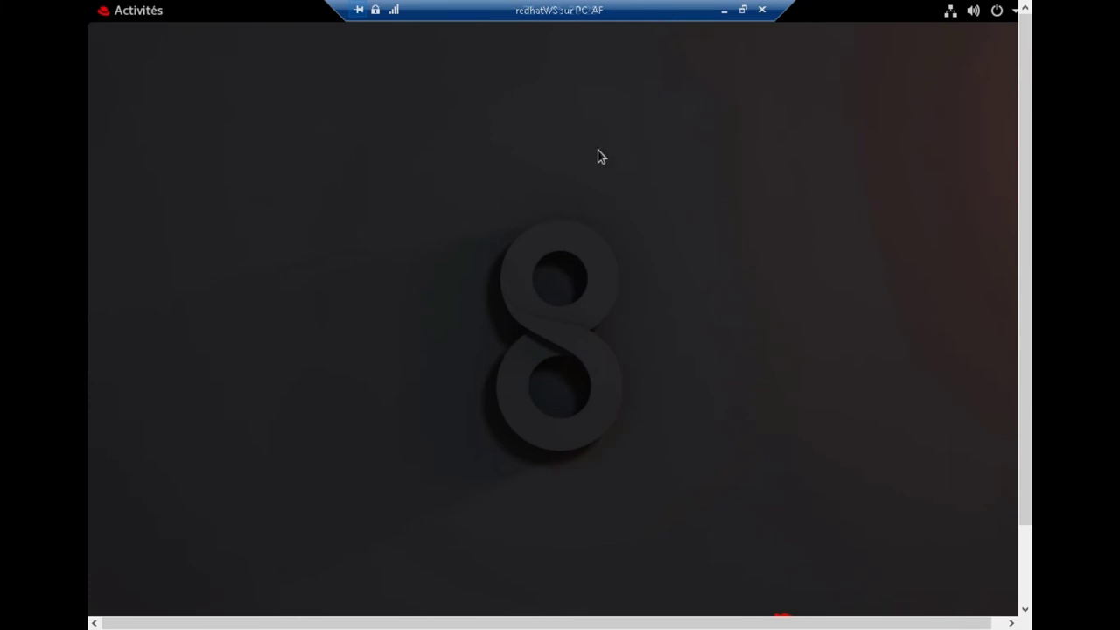
drag(1024, 180, 1038, 295)
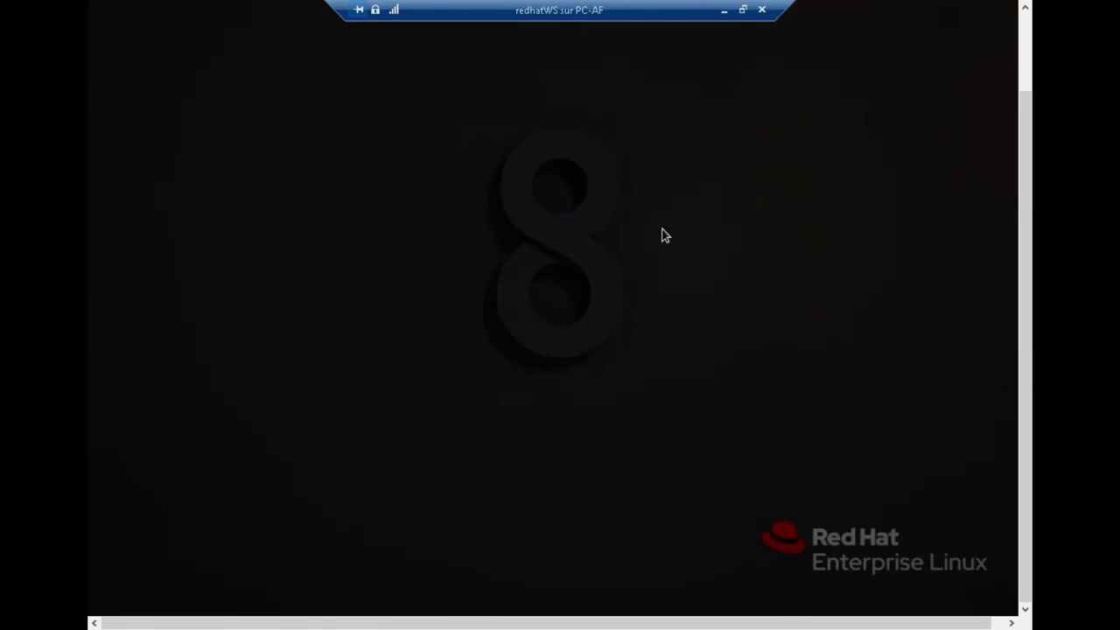
key(super)
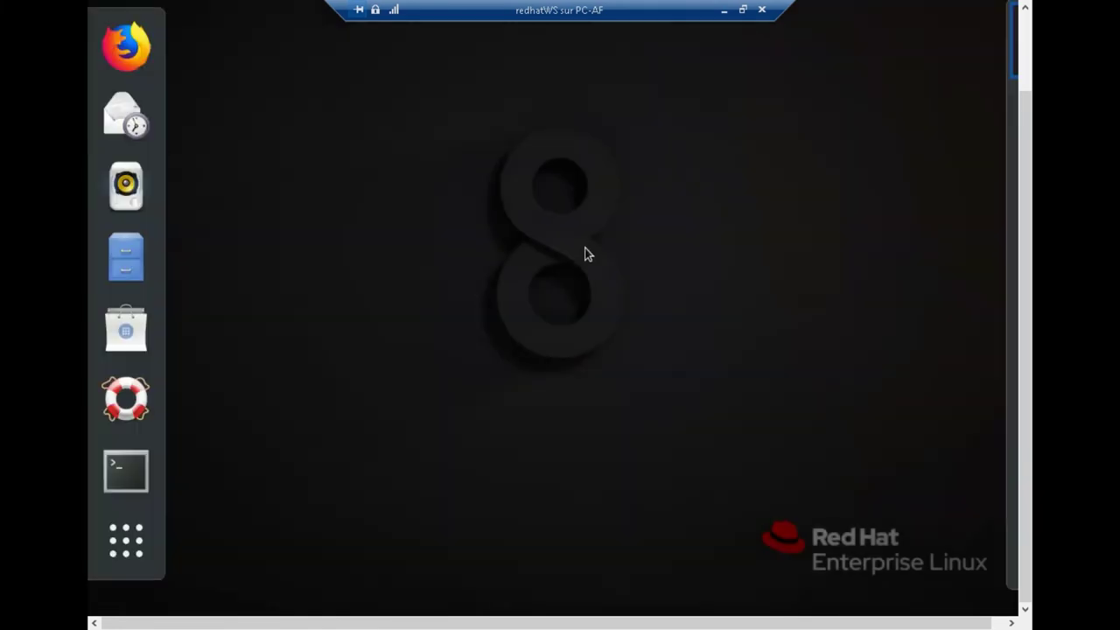